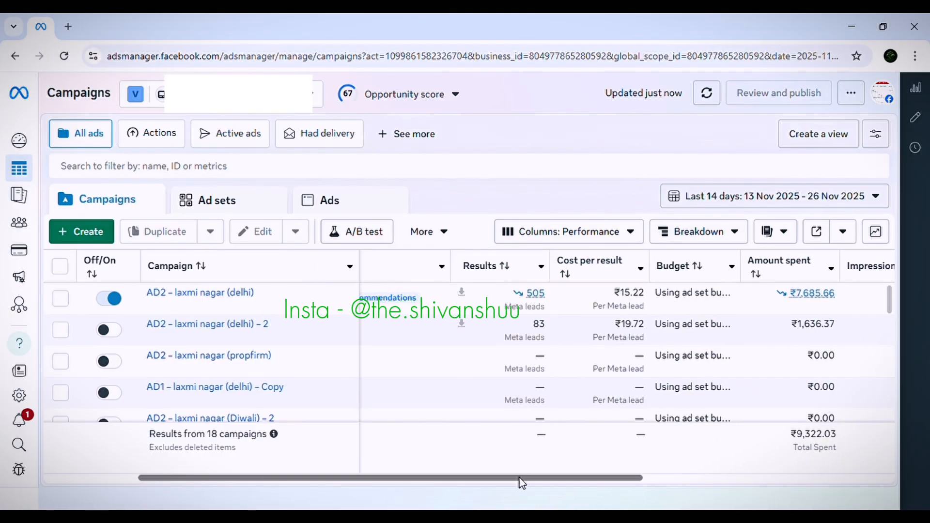
pyautogui.hscroll(1, 551, 388)
pyautogui.scroll(-6, 550, 388)
pyautogui.scroll(6, 551, 392)
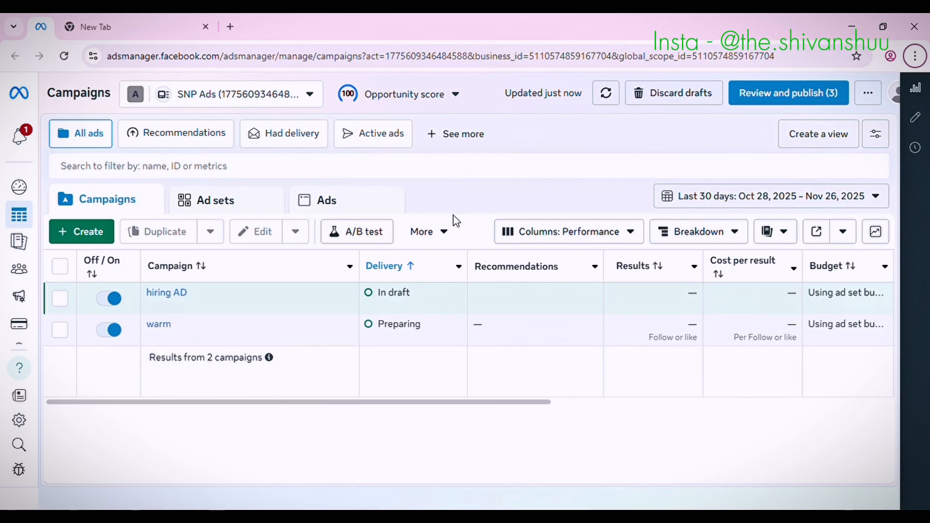
# Search Google for "fb ads manager" in the second browser tab and close that tab.
pyautogui.click(121, 27)
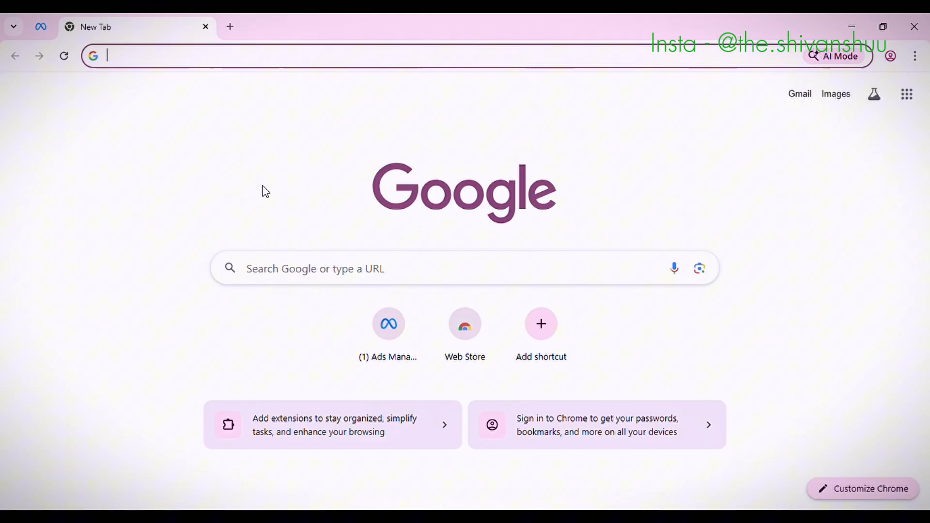
pyautogui.click(452, 278)
pyautogui.click(368, 301)
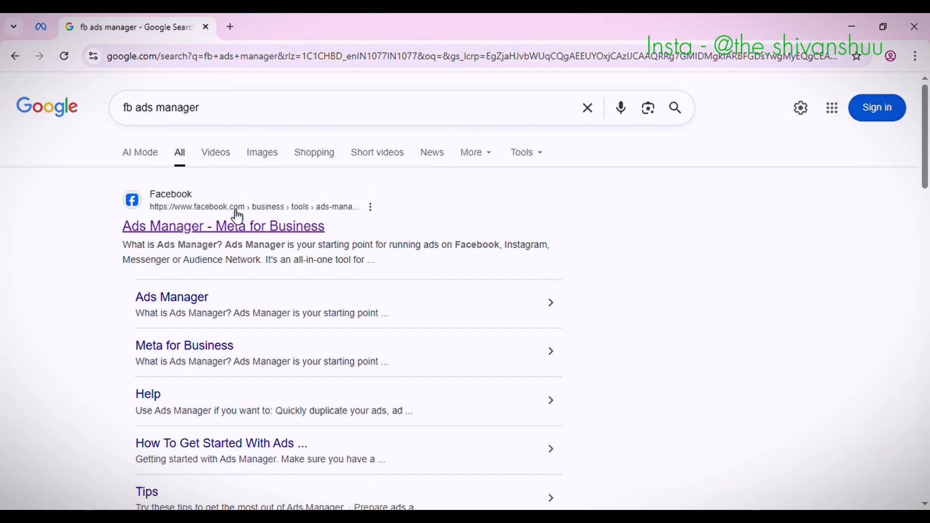
pyautogui.click(203, 28)
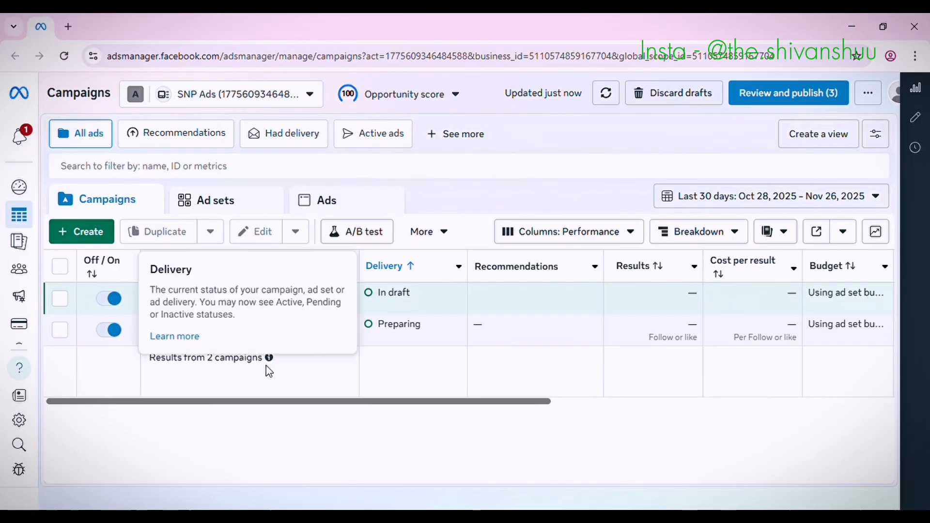
# Create a new auction campaign with the Leads objective.
pyautogui.moveTo(315, 288)
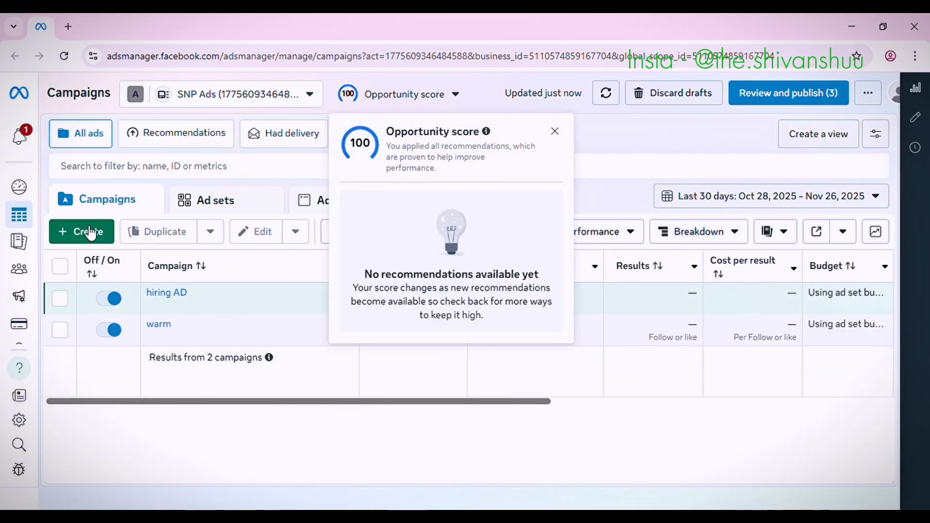
pyautogui.click(90, 232)
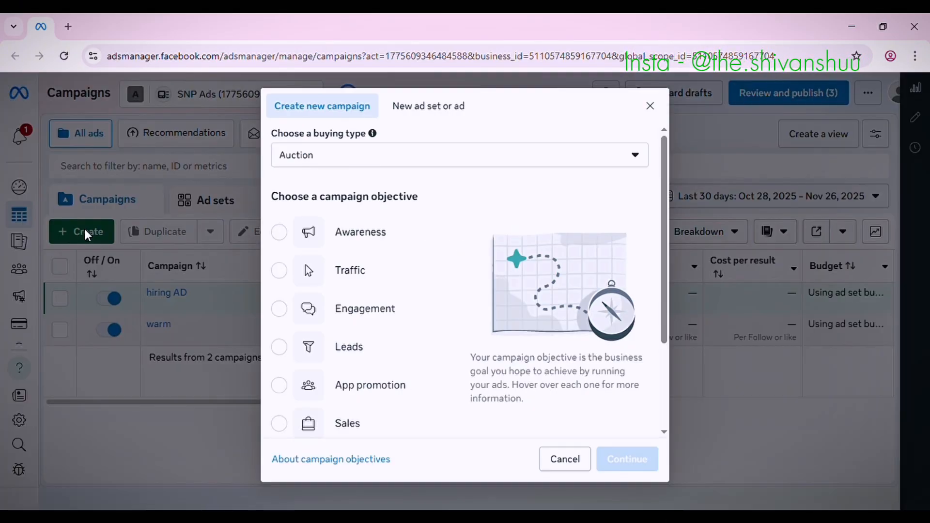
pyautogui.moveTo(357, 237)
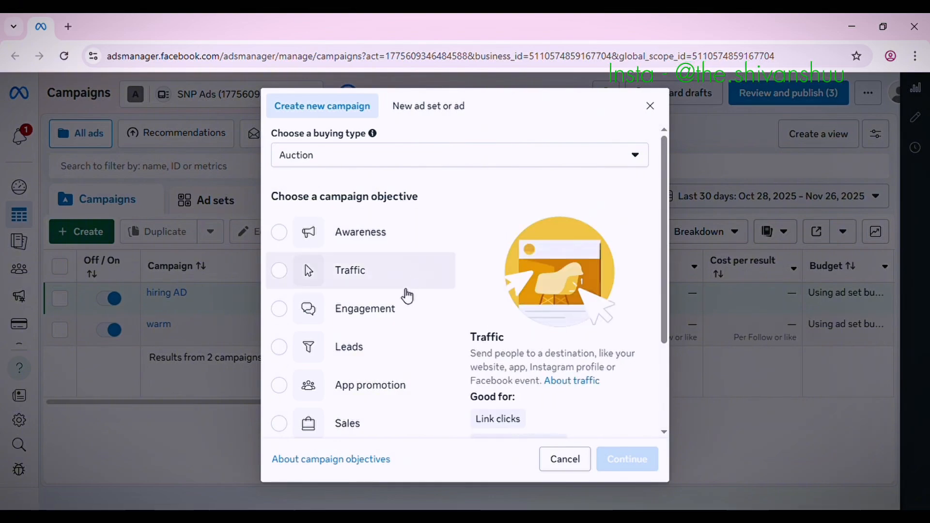
pyautogui.moveTo(377, 357)
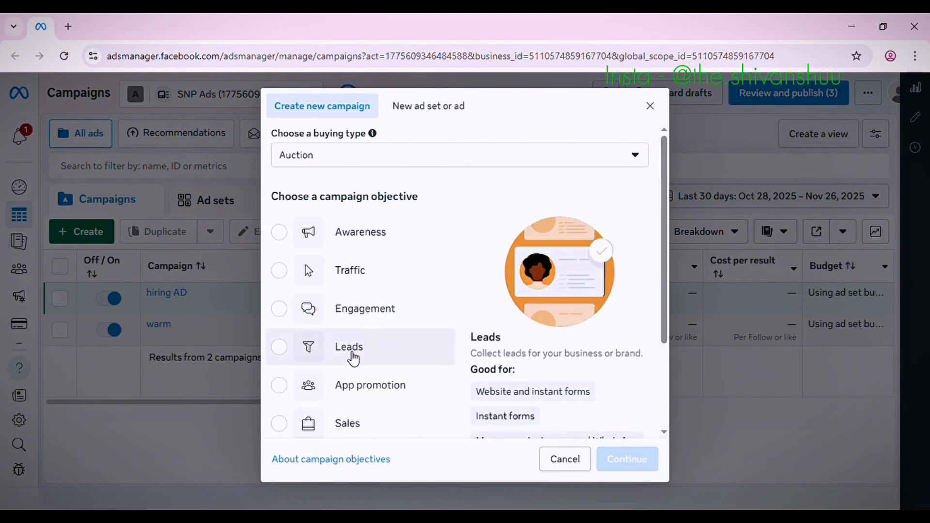
pyautogui.click(353, 359)
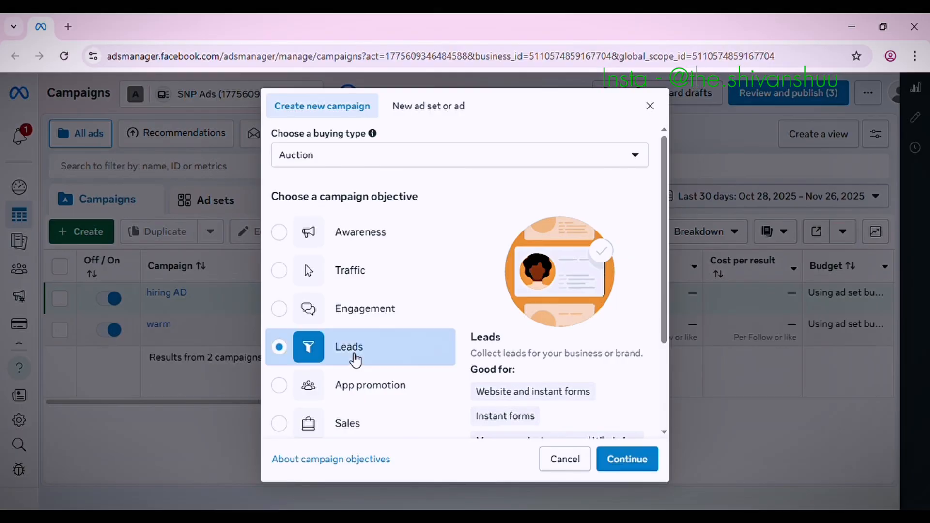
pyautogui.click(618, 461)
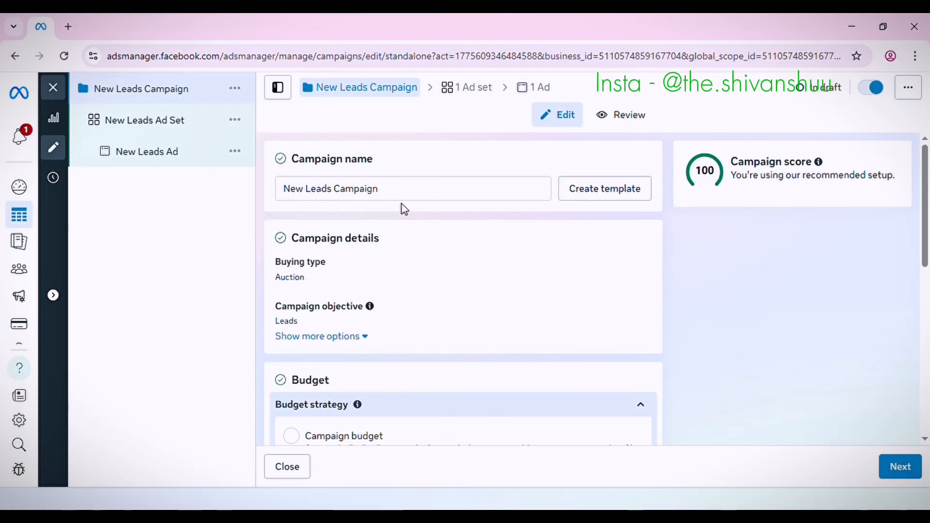
# Rename the new leads campaign as "testing".
pyautogui.moveTo(409, 194); pyautogui.dragTo(291, 190)
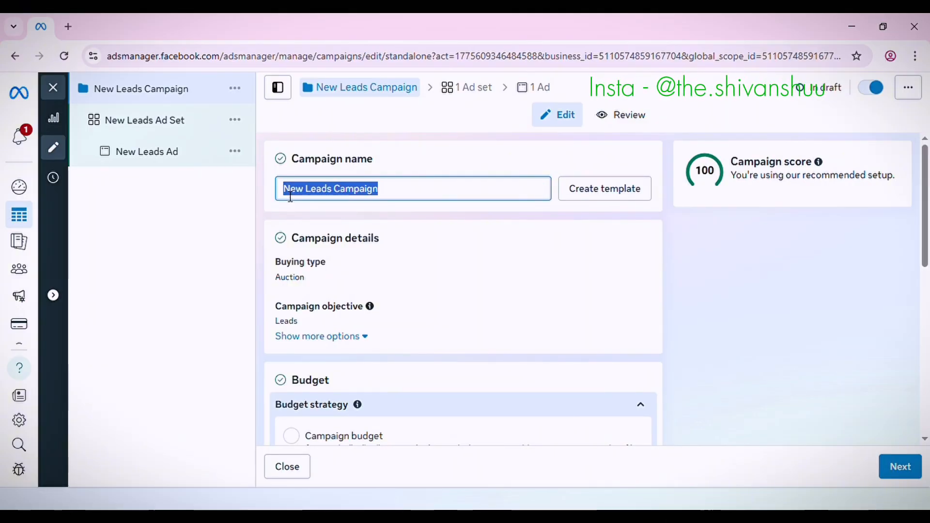
pyautogui.write('testin')
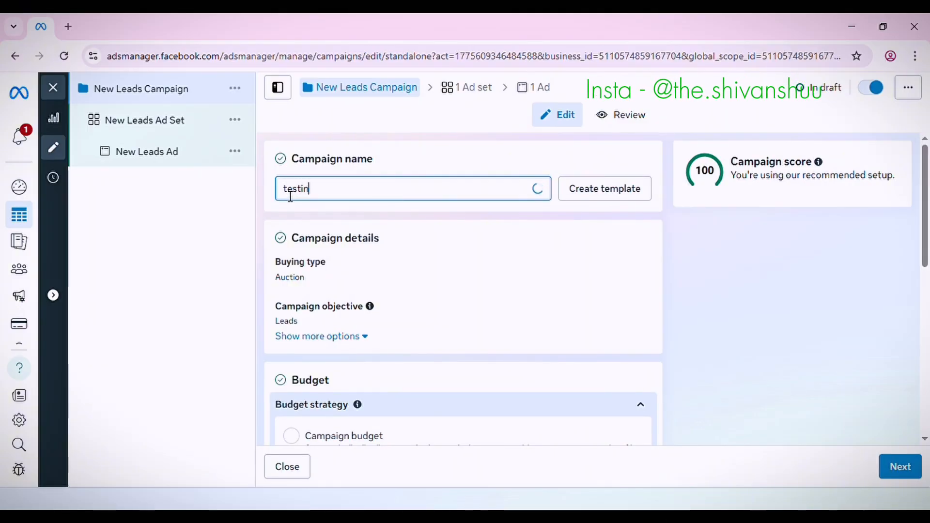
pyautogui.write('g')
pyautogui.click(466, 166)
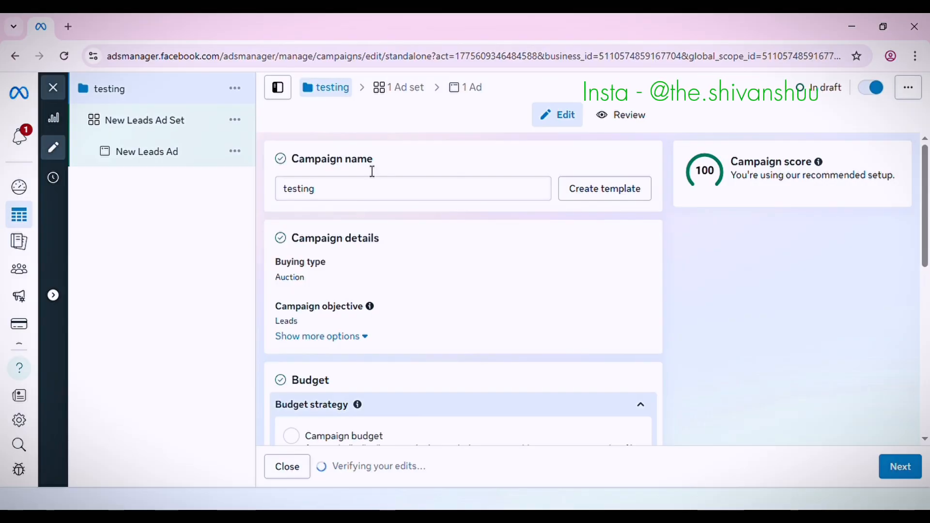
# Set the conversion location of the campaign's ad set to Instant forms.
pyautogui.click(402, 90)
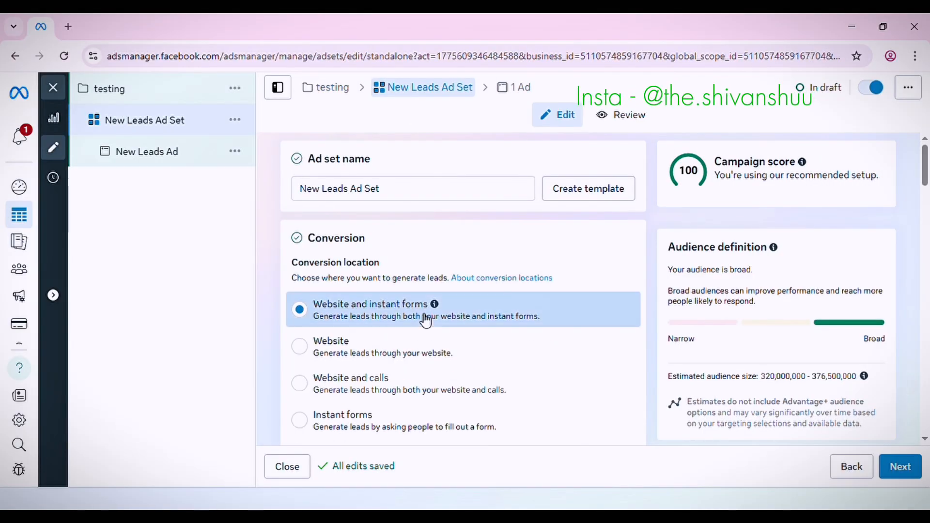
pyautogui.scroll(-3, 471, 305)
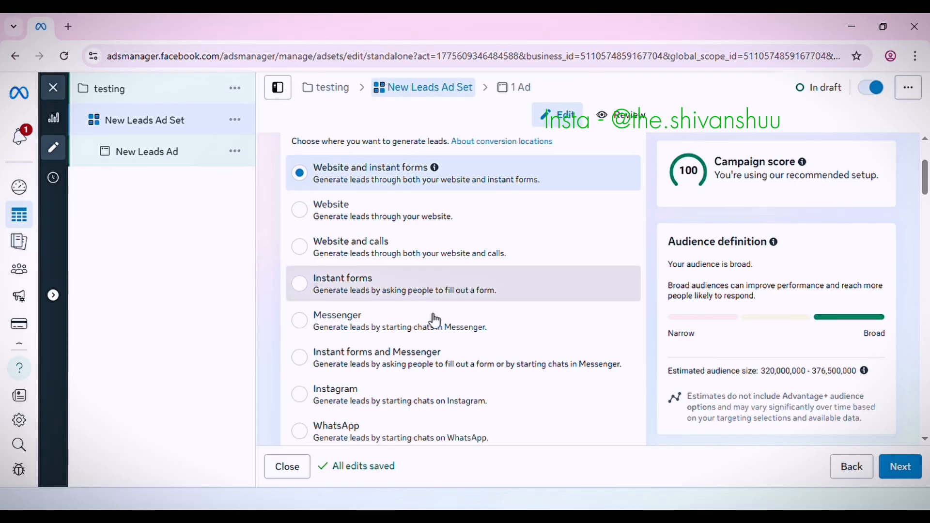
pyautogui.click(504, 280)
# Set the ad set's daily budget to ₹500.
pyautogui.scroll(-5, 449, 308)
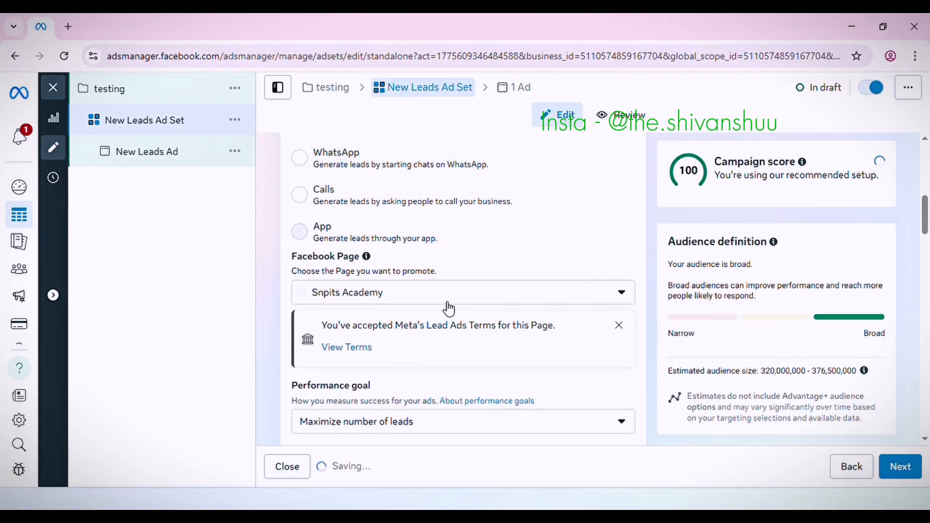
pyautogui.scroll(-5, 452, 298)
pyautogui.scroll(-4, 443, 301)
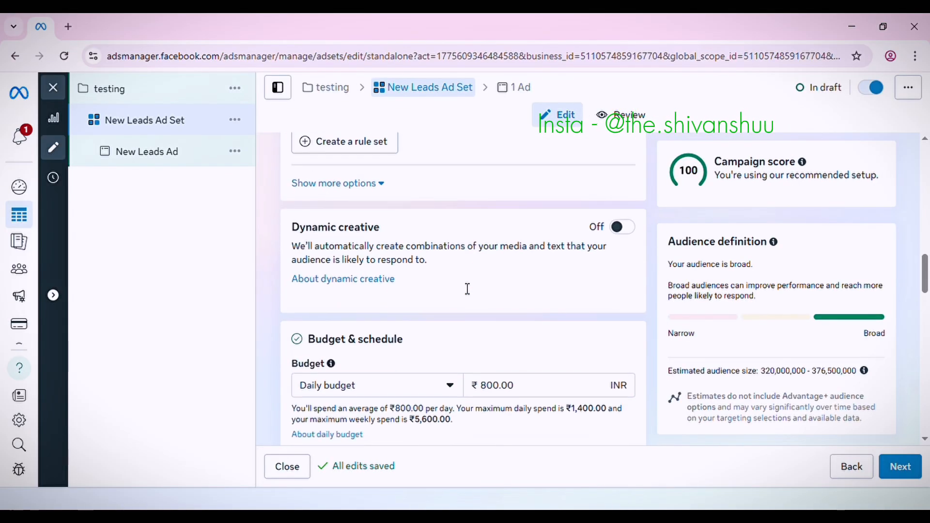
pyautogui.scroll(-3, 511, 349)
pyautogui.doubleClick(534, 253)
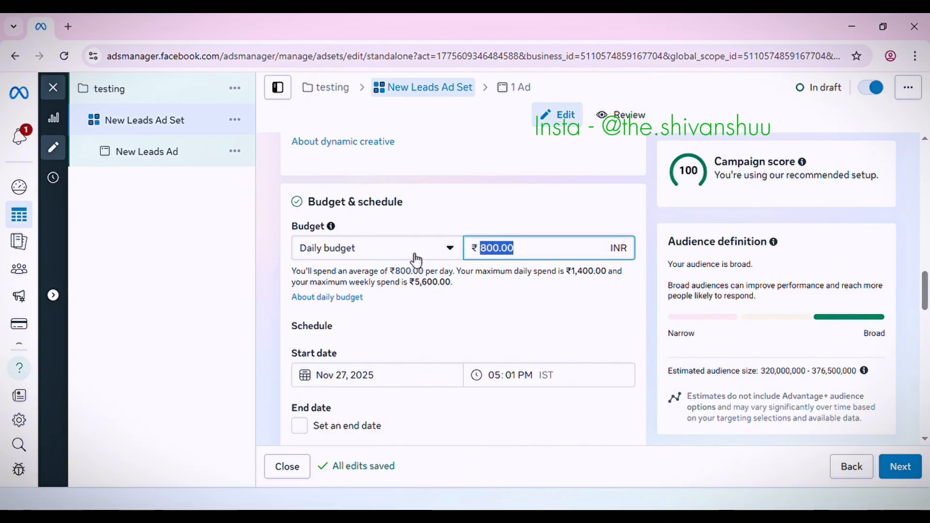
pyautogui.write('500')
pyautogui.click(452, 228)
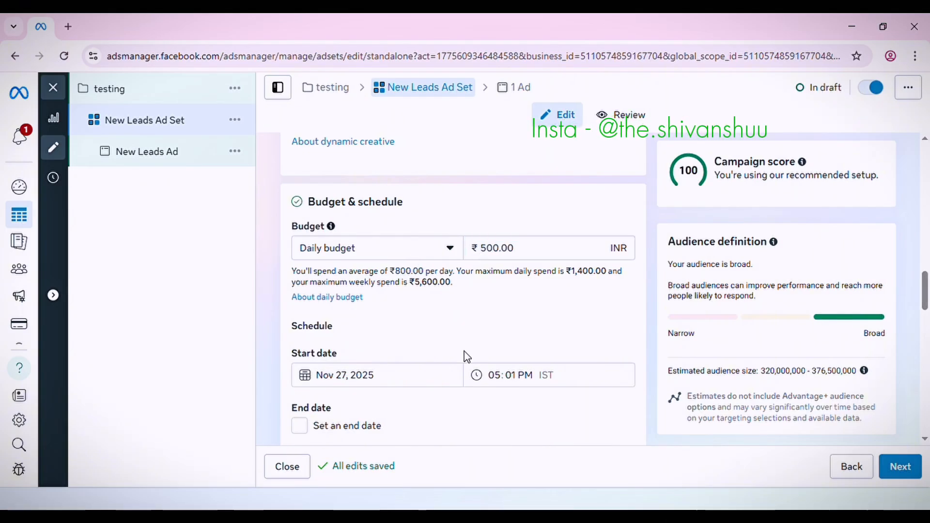
# Change the ad set's target location from all of India to the state of Delhi.
pyautogui.scroll(-4, 466, 357)
pyautogui.scroll(-6, 466, 357)
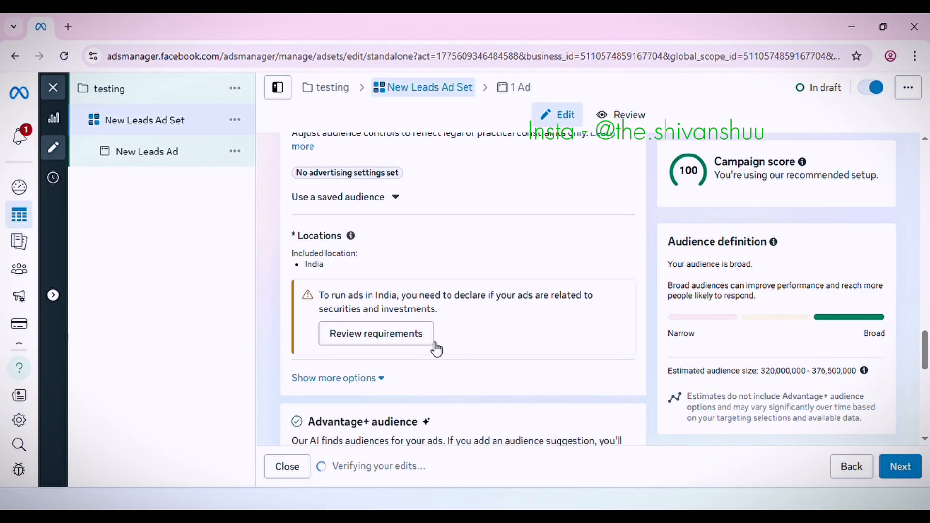
pyautogui.click(614, 240)
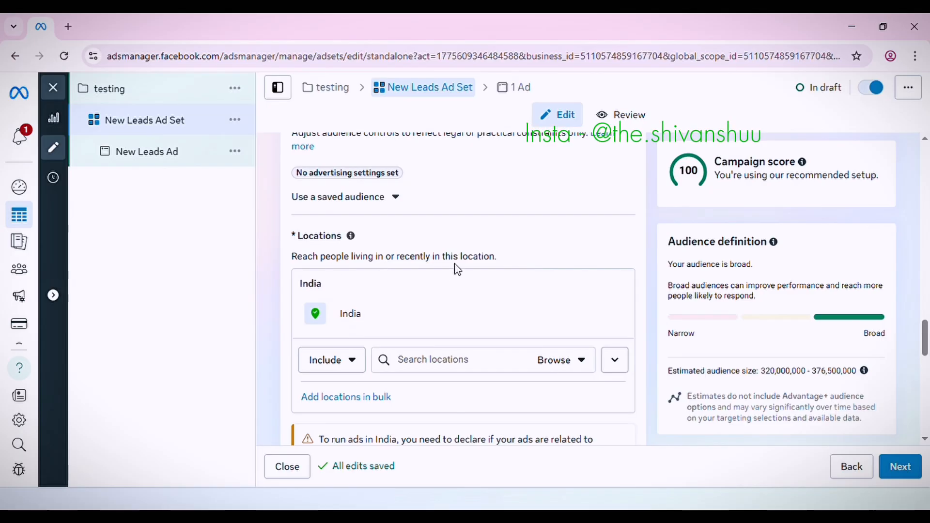
pyautogui.scroll(-2, 462, 267)
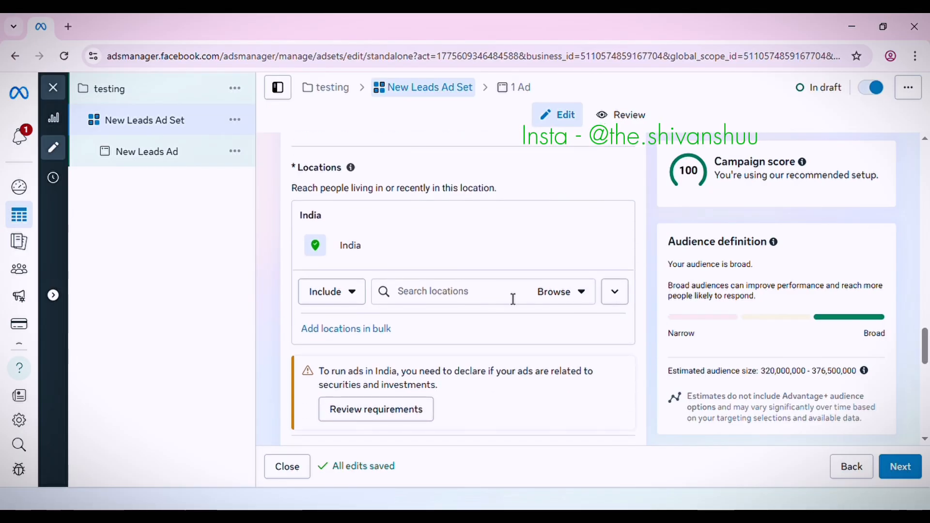
pyautogui.click(461, 293)
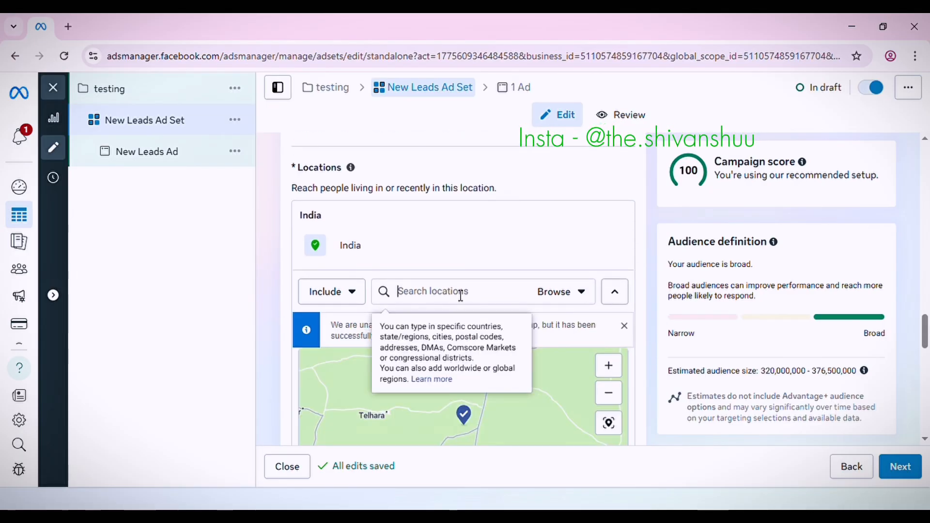
pyautogui.write('delhi')
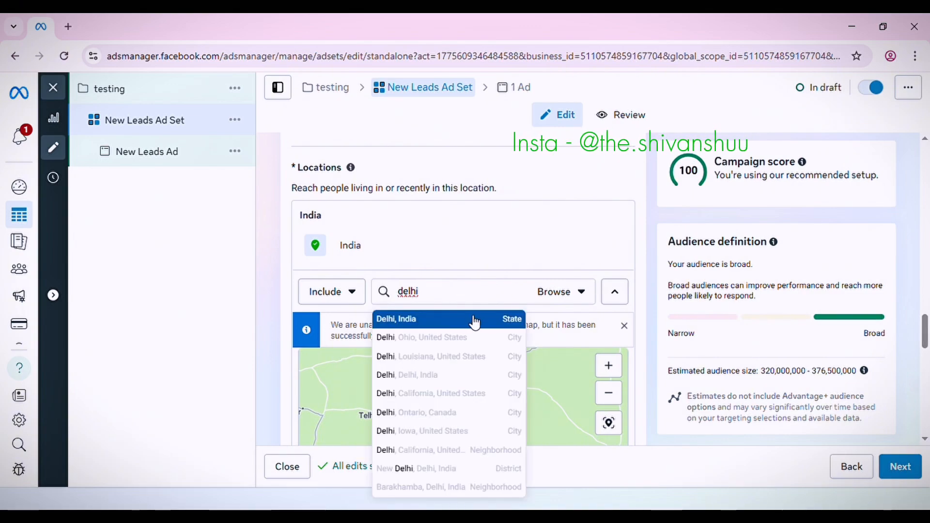
pyautogui.click(461, 315)
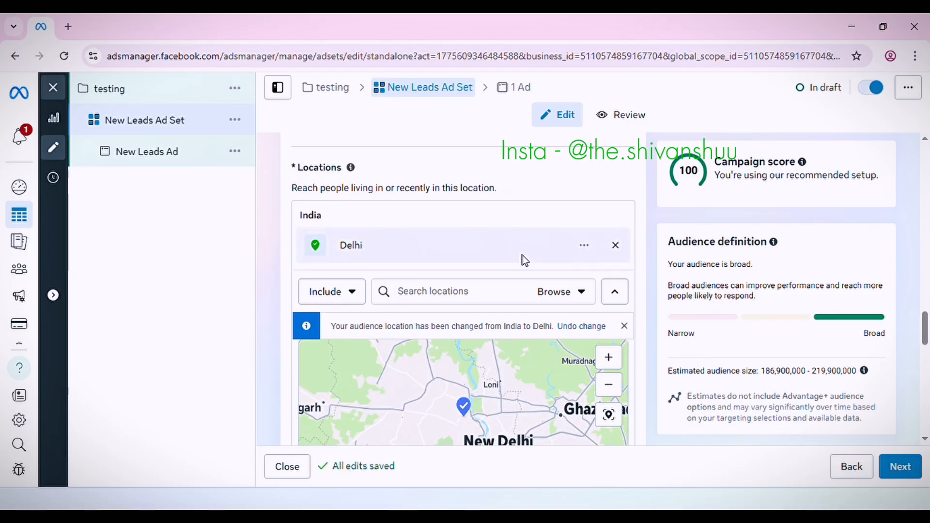
# Narrow the ad set's target location to the Laxmi Nagar neighborhood in Delhi, India.
pyautogui.click(584, 245)
pyautogui.click(473, 297)
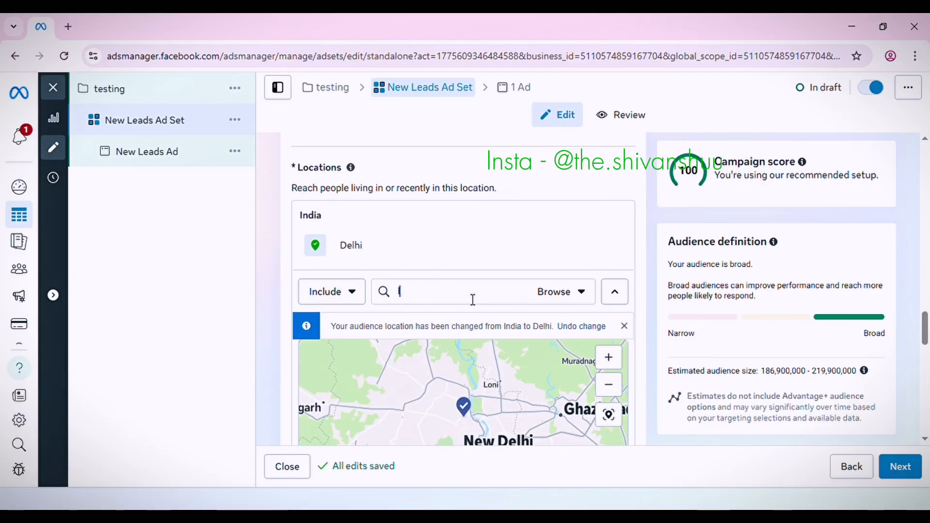
pyautogui.write('laxmi nagar')
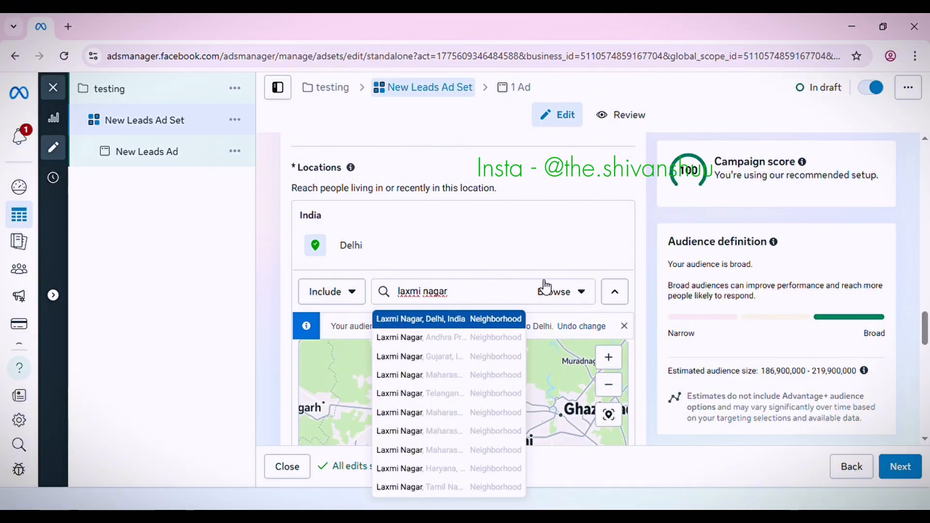
pyautogui.press('Return')
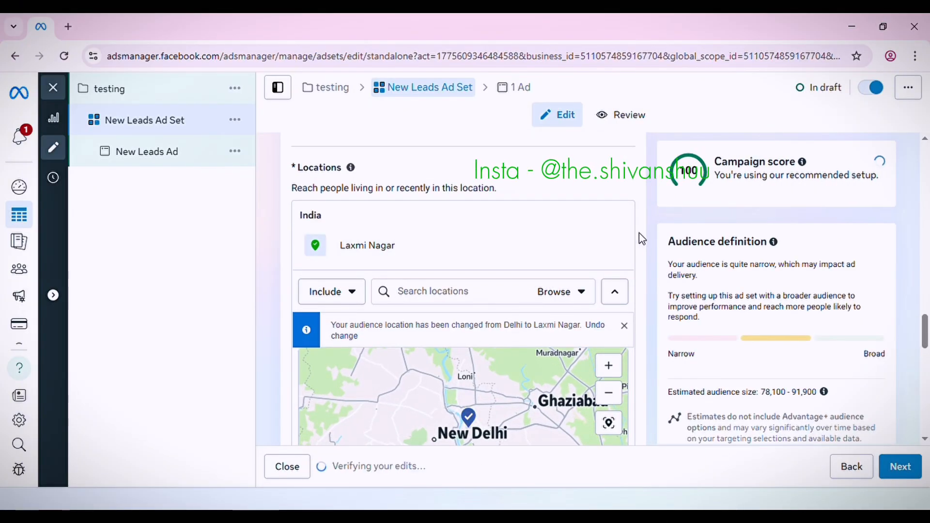
# Switch the ad set from Advantage+ audience to manually defined audience settings.
pyautogui.scroll(-6, 638, 232)
pyautogui.scroll(-5, 426, 319)
pyautogui.scroll(5, 484, 310)
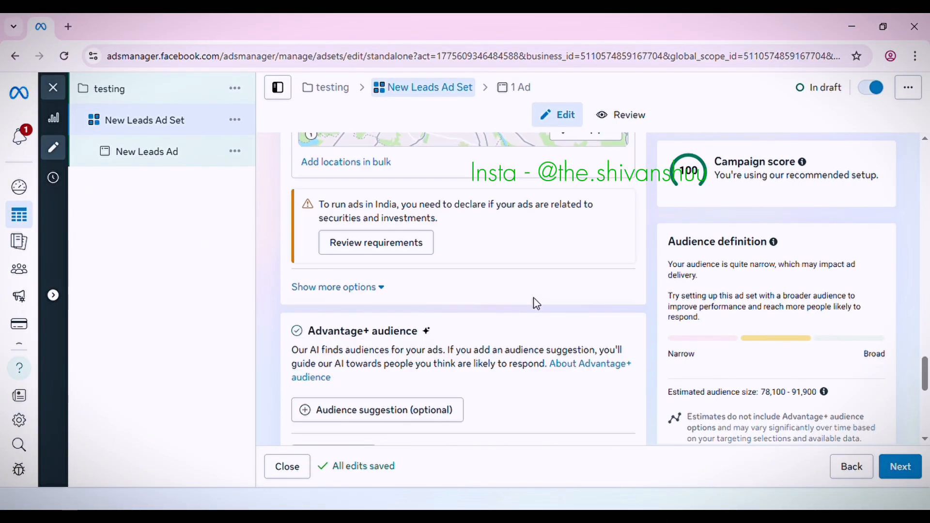
pyautogui.scroll(-2, 553, 334)
pyautogui.click(557, 336)
pyautogui.click(462, 324)
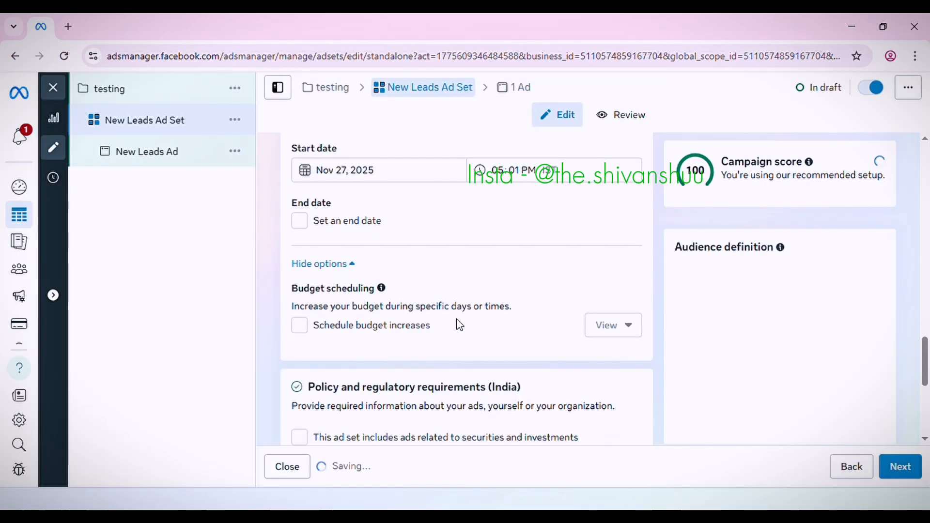
# Set the minimum age of the ad set's audience to 20.
pyautogui.scroll(-4, 451, 314)
pyautogui.scroll(-10, 446, 309)
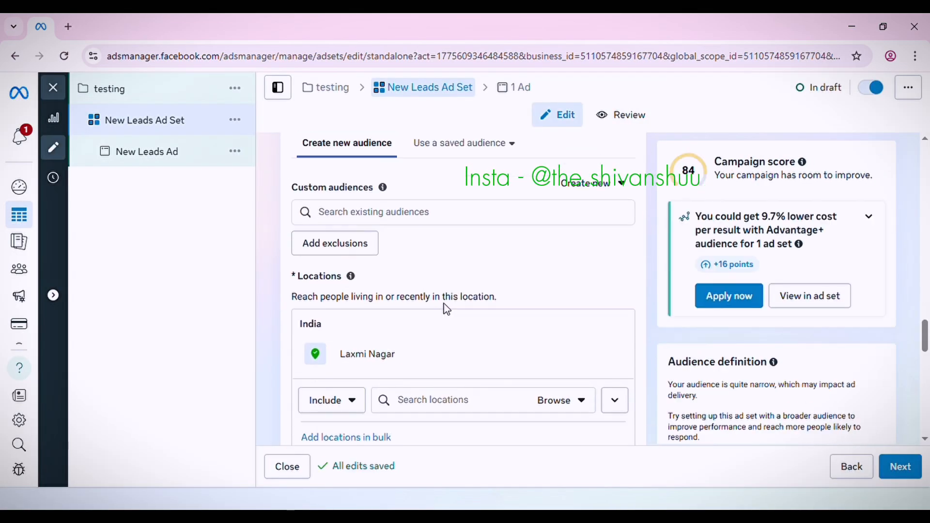
pyautogui.scroll(3, 446, 310)
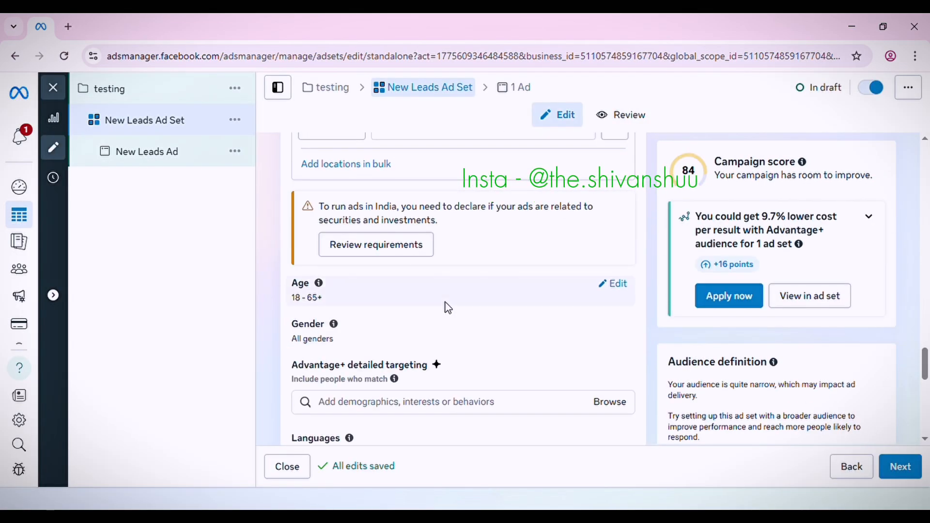
pyautogui.click(608, 286)
pyautogui.click(338, 313)
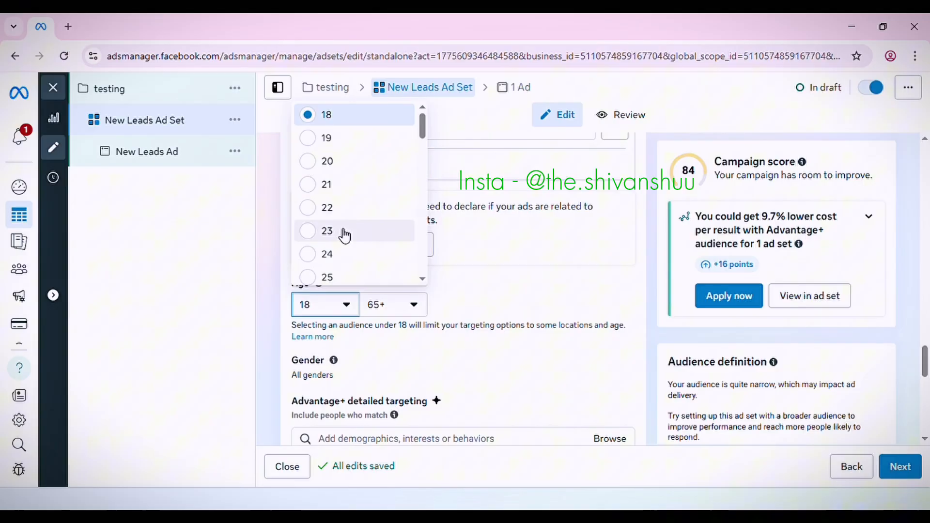
pyautogui.click(344, 166)
# Set the maximum age of the ad set's audience to 55.
pyautogui.click(398, 306)
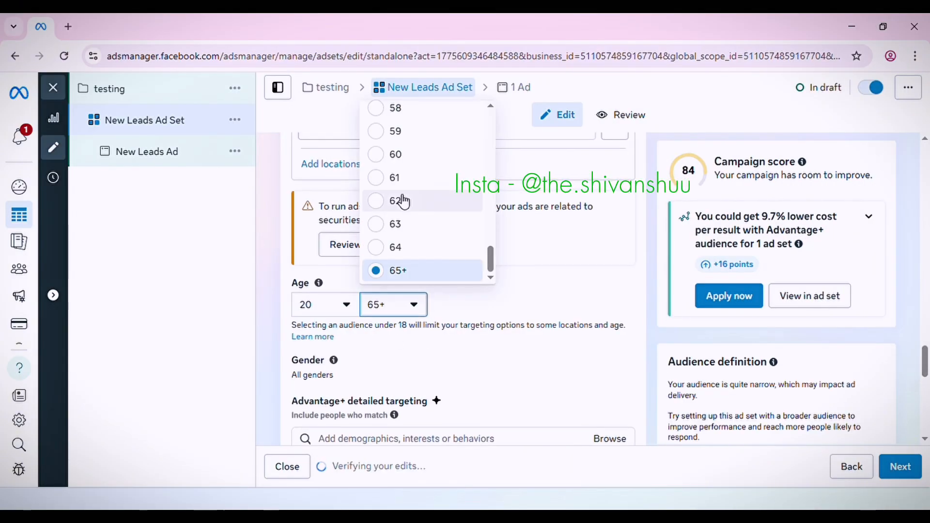
pyautogui.scroll(3, 402, 201)
pyautogui.scroll(1, 405, 201)
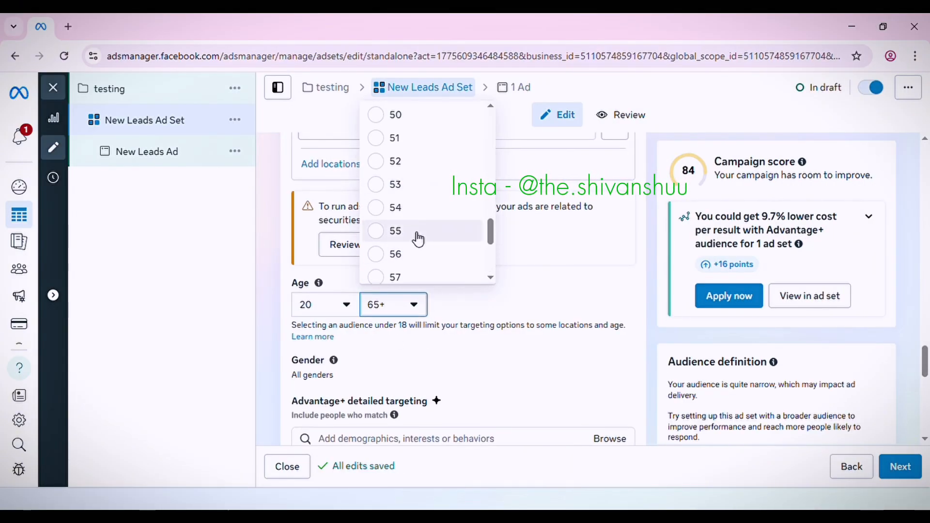
pyautogui.click(420, 237)
# Switch the ad set to manual placements and exclude the Audience Network platform.
pyautogui.scroll(-10, 538, 349)
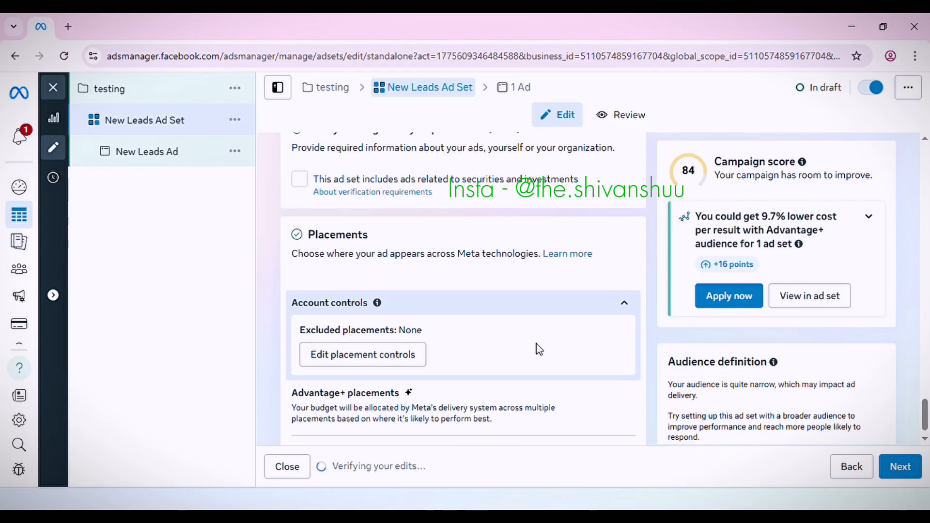
pyautogui.click(614, 351)
pyautogui.scroll(-2, 473, 357)
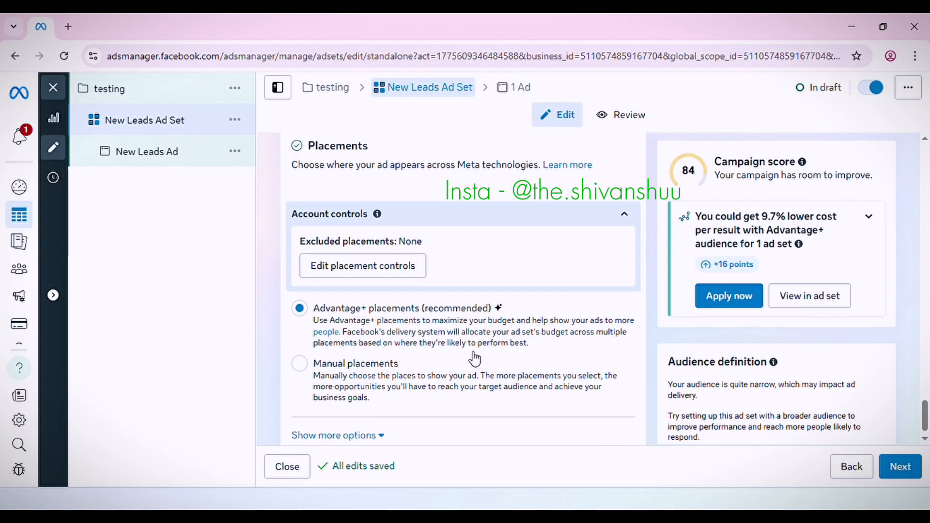
pyautogui.click(476, 349)
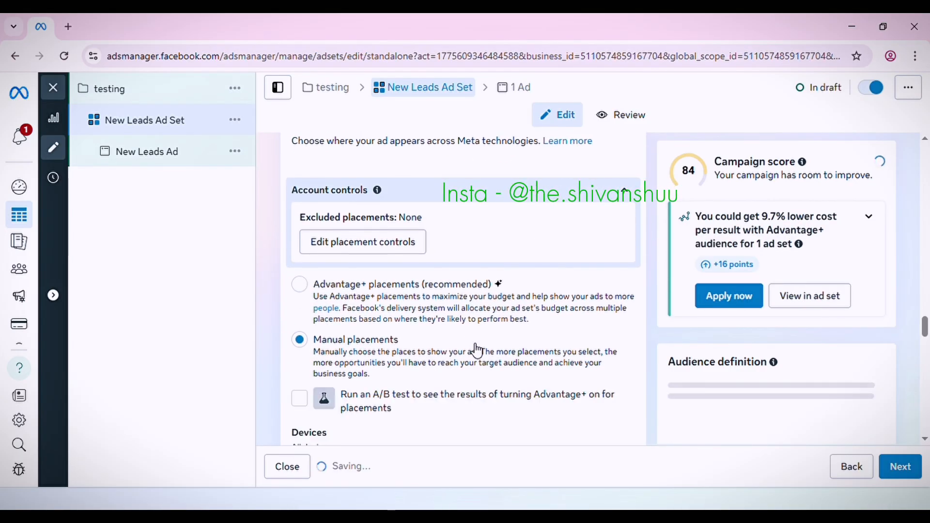
pyautogui.scroll(-5, 478, 349)
pyautogui.scroll(3, 512, 168)
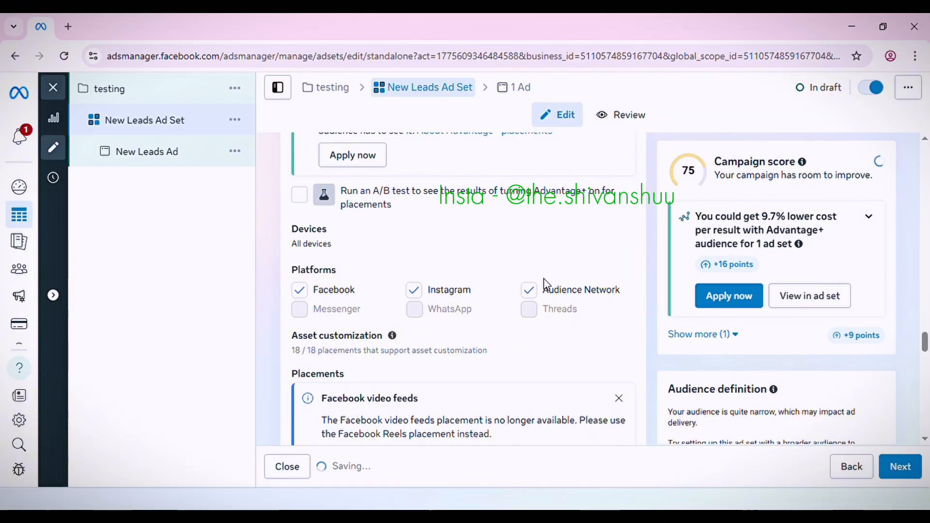
pyautogui.click(530, 289)
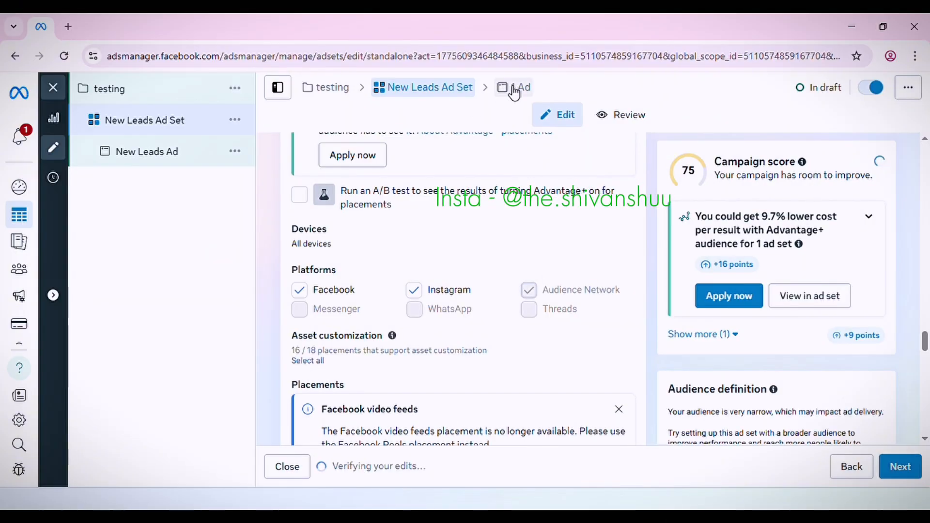
# Go to the New Leads Ad and start creating a new instant form for its destination.
pyautogui.click(513, 88)
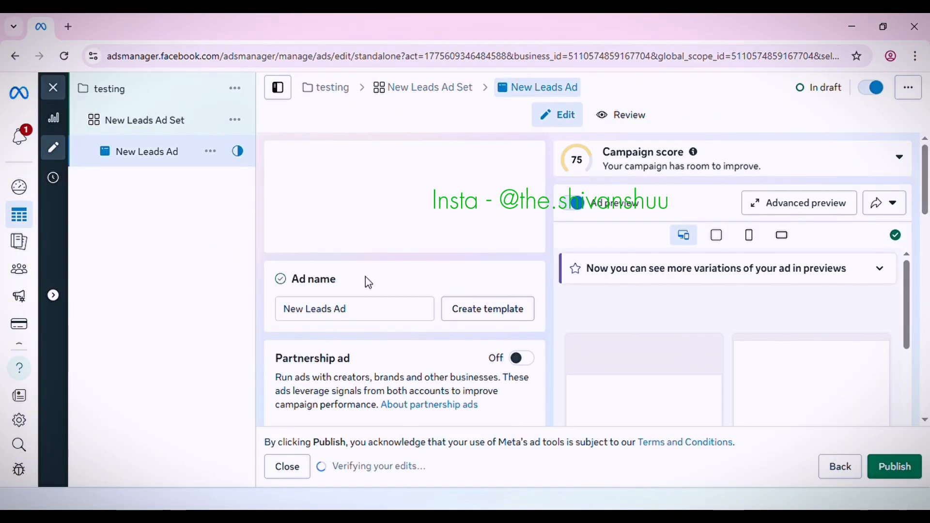
pyautogui.scroll(-9, 359, 289)
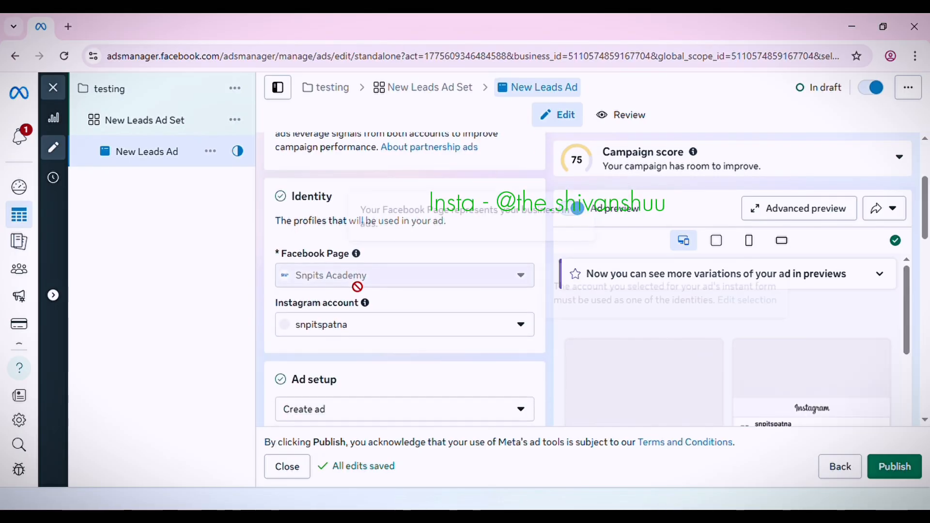
pyautogui.scroll(-4, 355, 289)
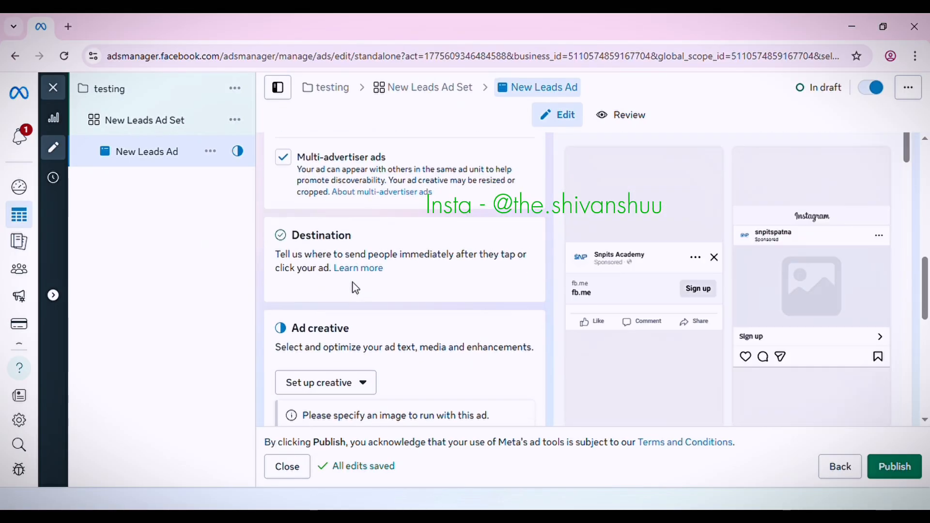
pyautogui.scroll(2, 357, 287)
pyautogui.scroll(4, 358, 288)
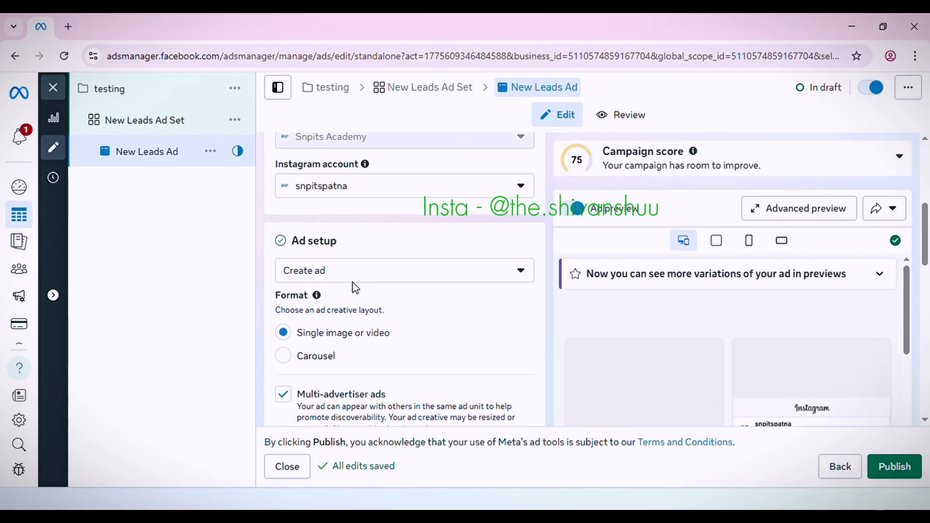
pyautogui.scroll(-9, 356, 288)
pyautogui.scroll(4, 353, 286)
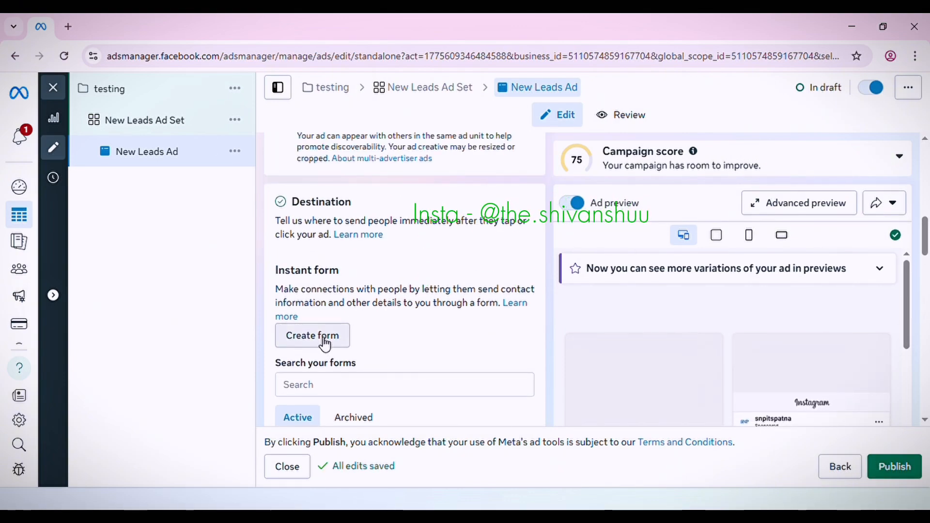
pyautogui.click(325, 345)
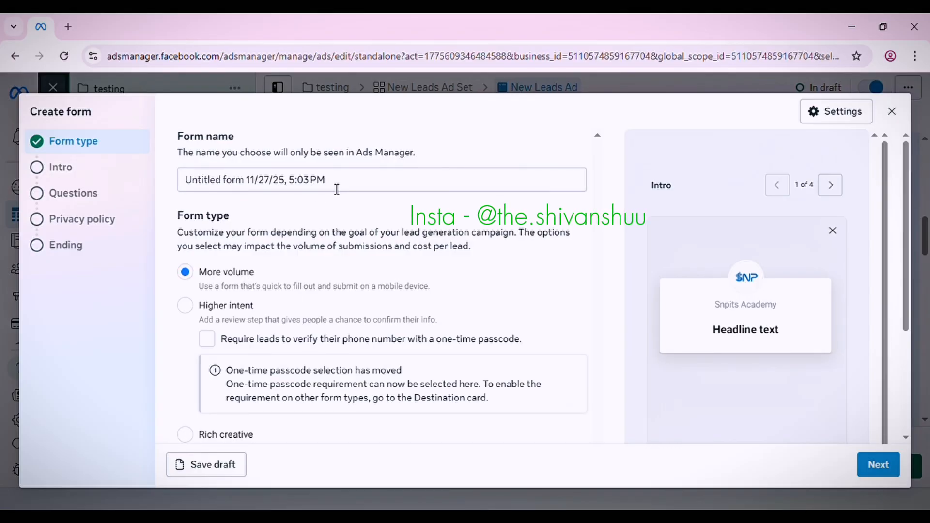
# Name the new instant form "testing".
pyautogui.tripleClick(337, 189)
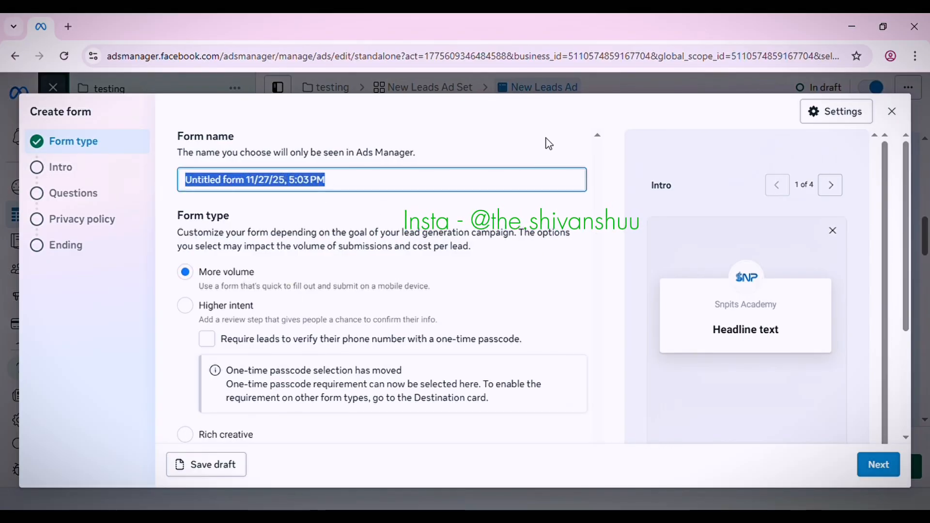
pyautogui.write('testing')
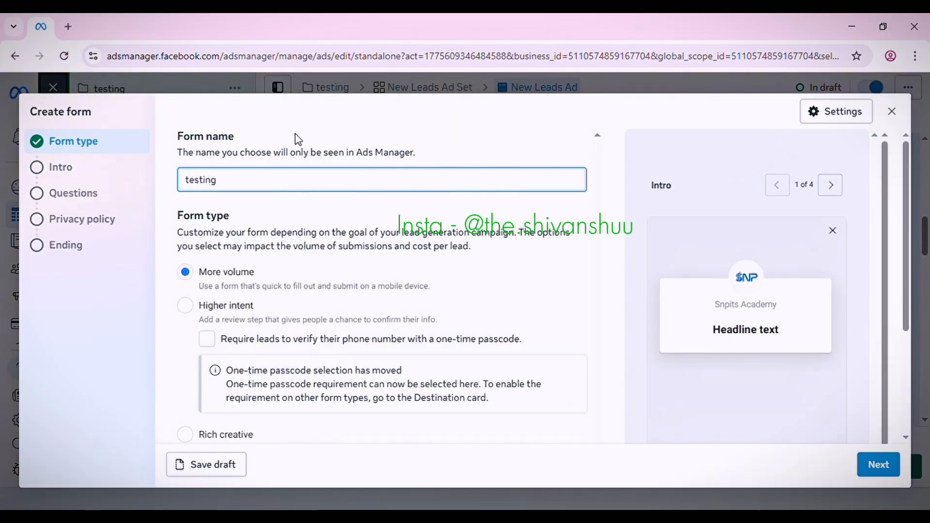
pyautogui.click(299, 153)
# Set the greeting headline in the form's intro to "free demo classes".
pyautogui.click(107, 169)
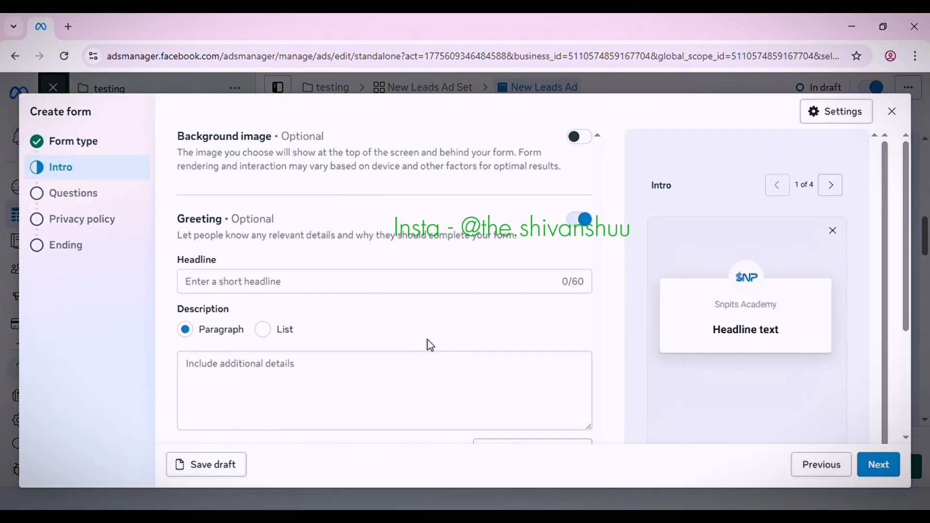
pyautogui.scroll(-3, 399, 317)
pyautogui.scroll(3, 397, 315)
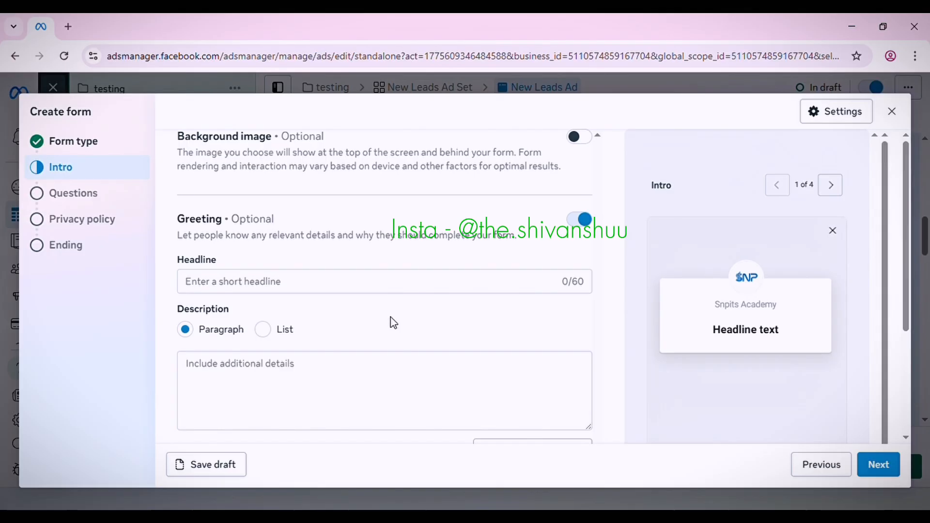
pyautogui.click(328, 287)
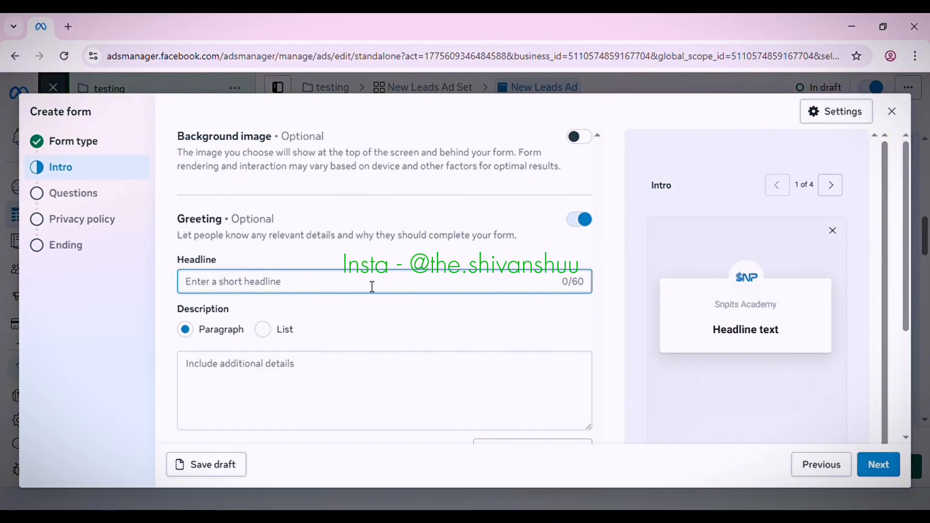
pyautogui.write('free demo ck')
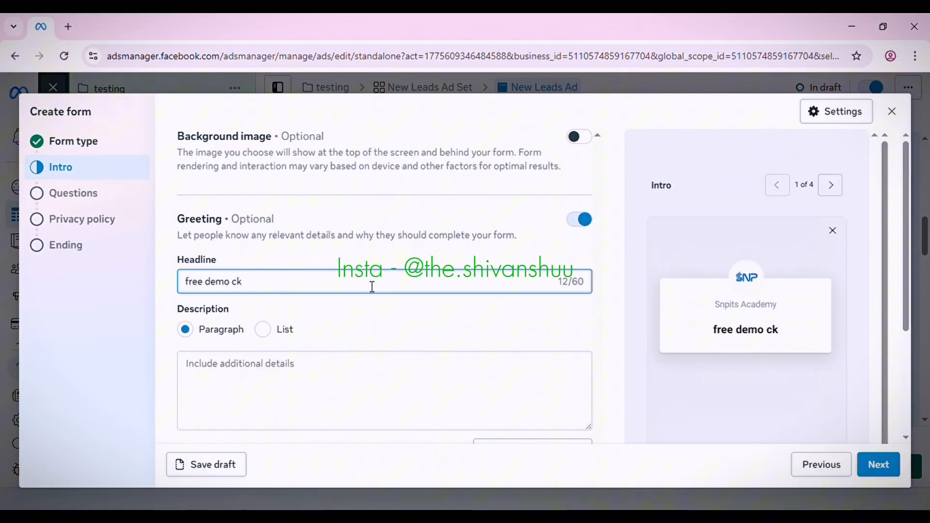
pyautogui.press('BackSpace')
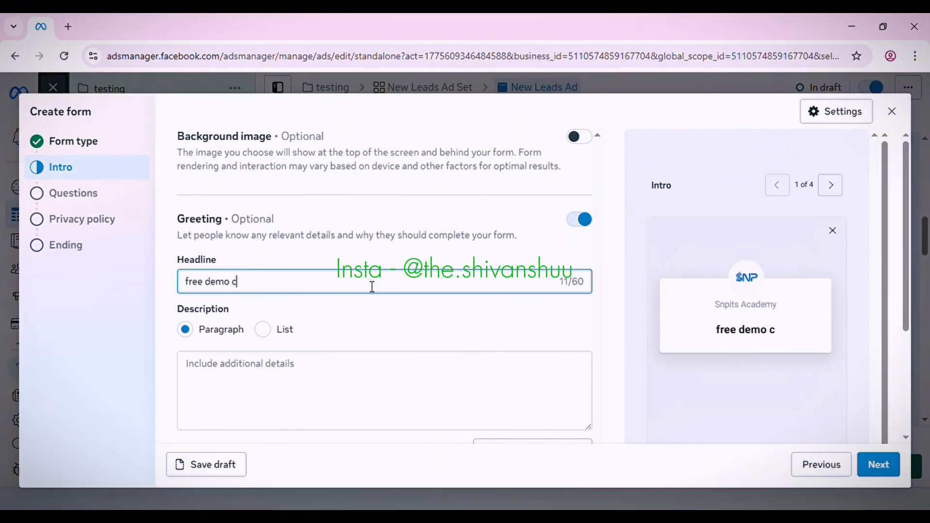
pyautogui.write('lasses')
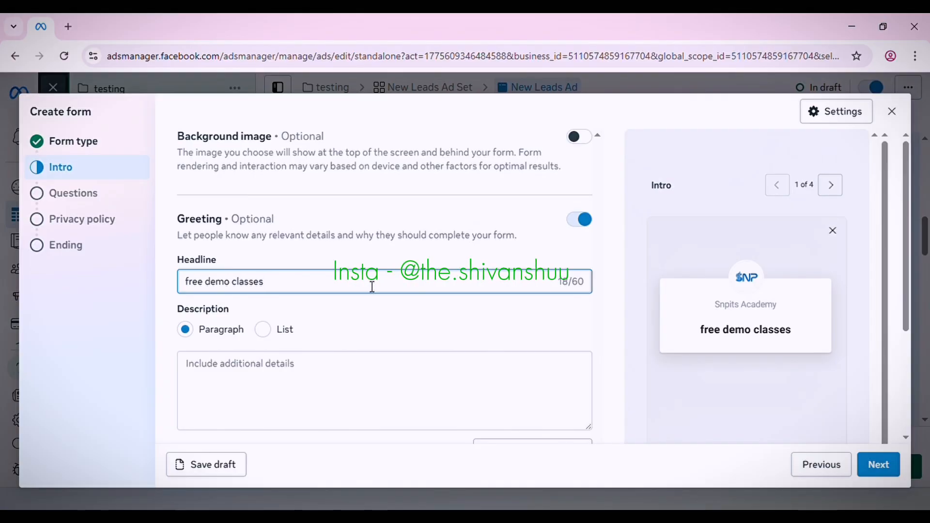
# Enter "xyz stock market academy" as the paragraph description of the form's greeting.
pyautogui.click(372, 363)
pyautogui.scroll(-3, 373, 348)
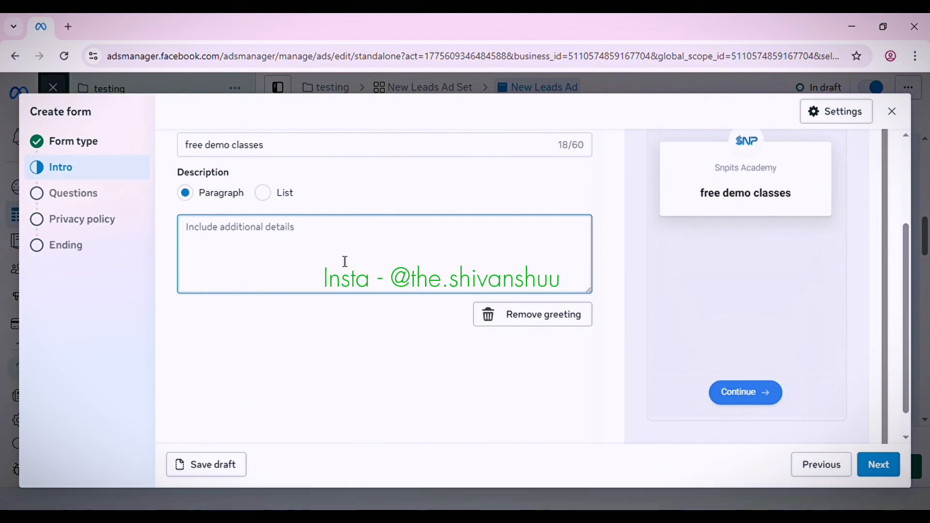
pyautogui.write('xyz')
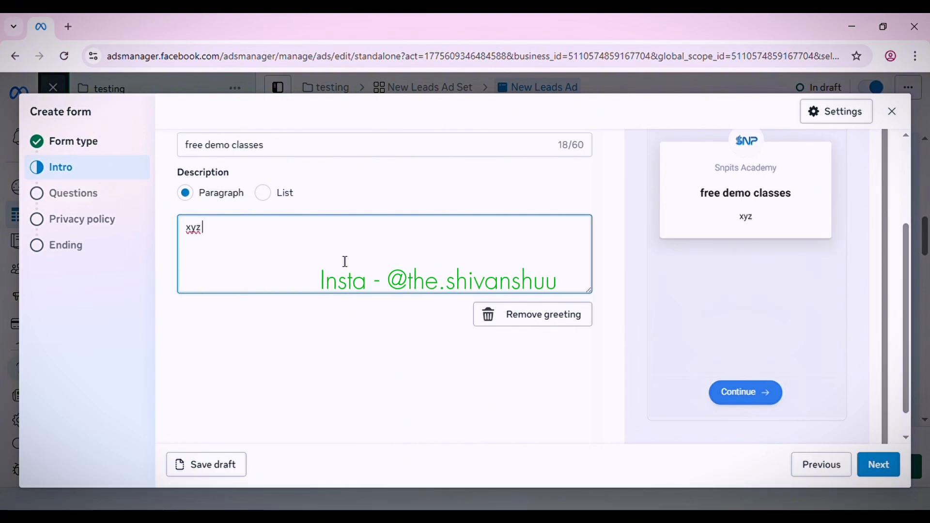
pyautogui.write(' stocm')
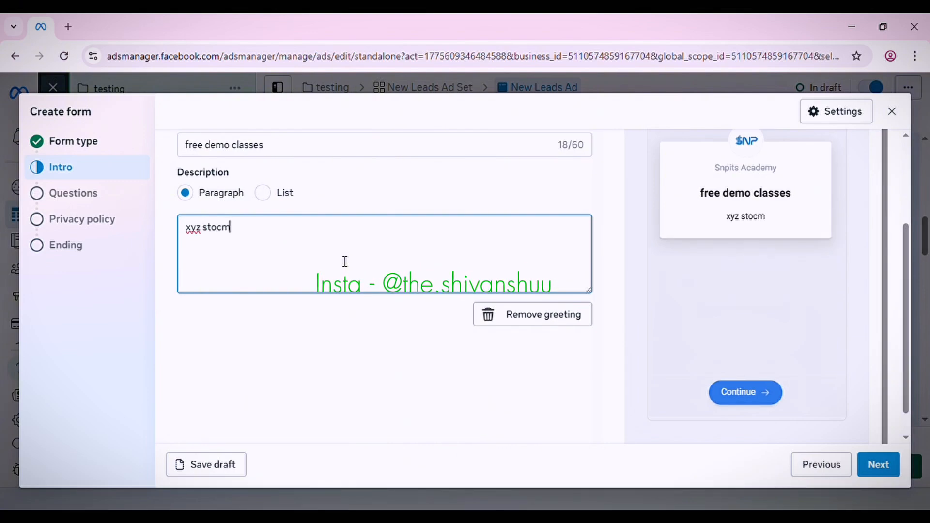
pyautogui.press('BackSpace')
pyautogui.write('k ma')
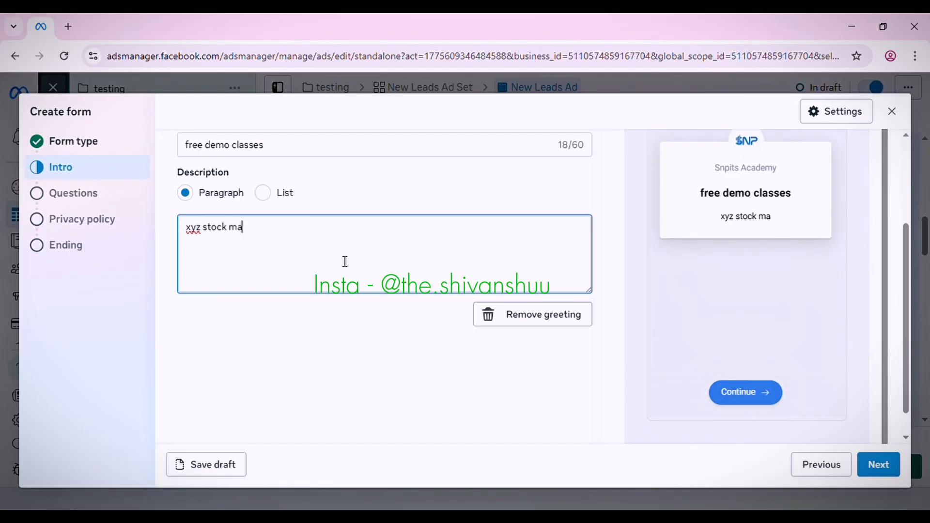
pyautogui.write('rket academy')
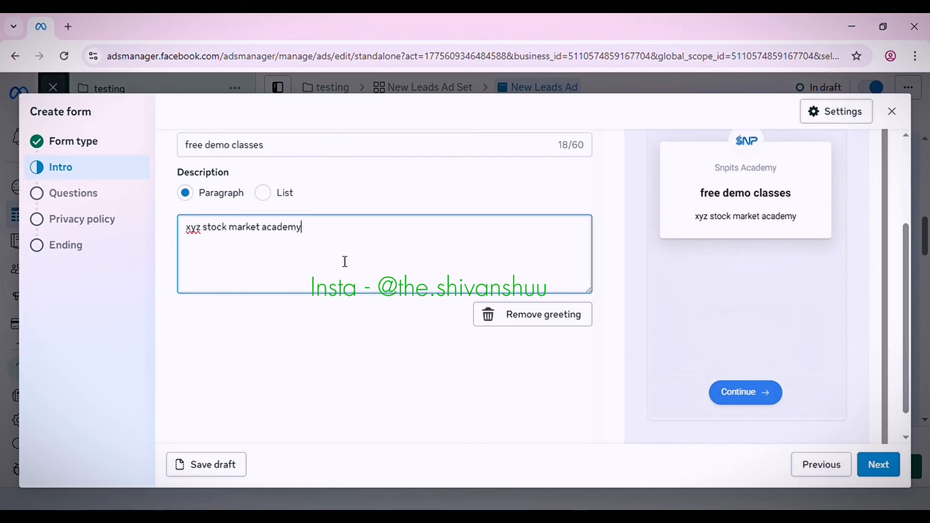
pyautogui.scroll(3, 339, 267)
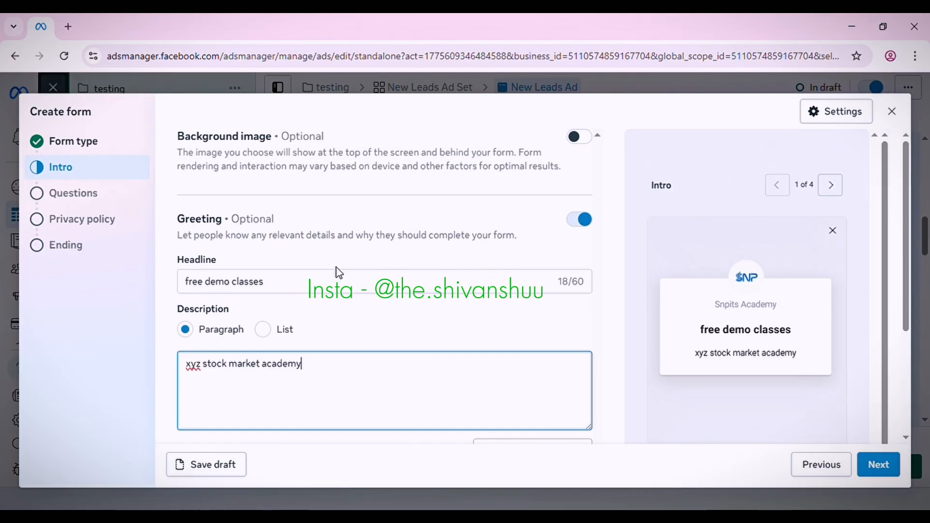
pyautogui.scroll(-4, 859, 436)
# Proceed to the form's questions and set the contact information description to "fill this form".
pyautogui.click(860, 453)
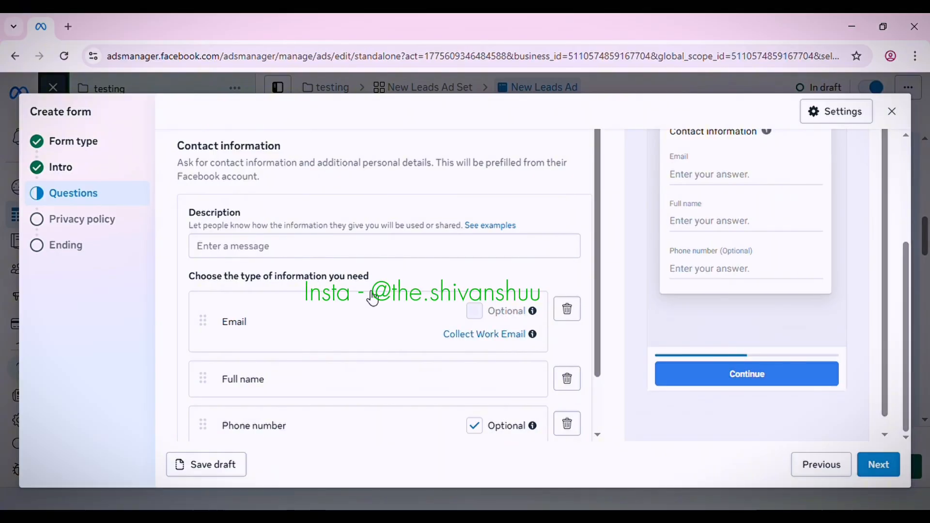
pyautogui.click(408, 246)
pyautogui.write('f')
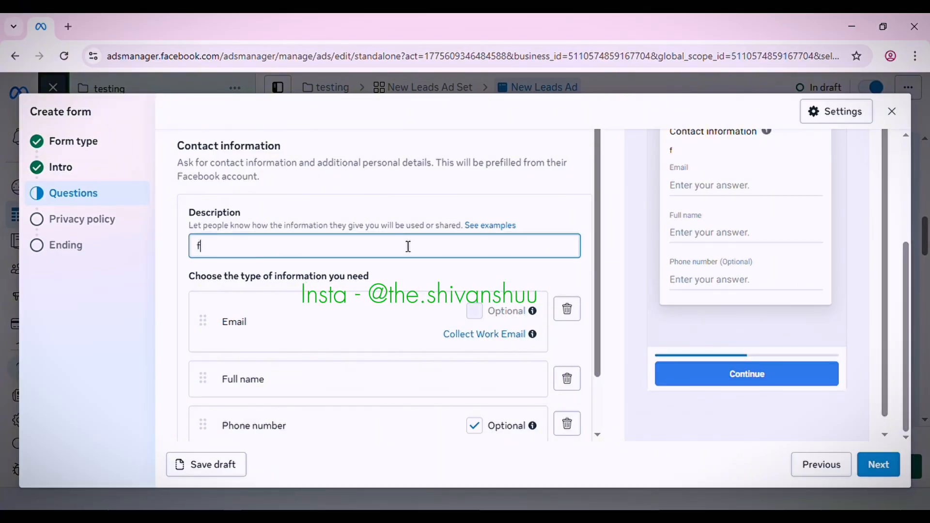
pyautogui.write('ill this fomr')
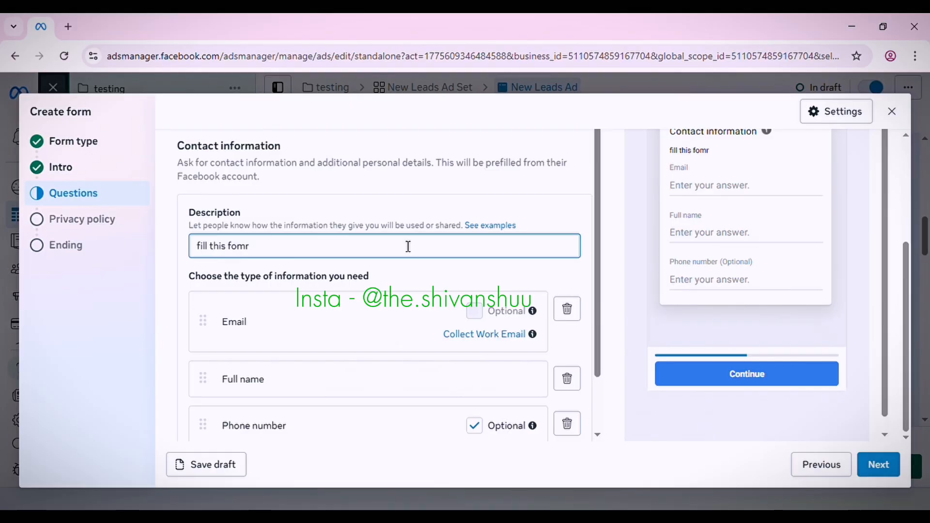
pyautogui.press('BackSpace')
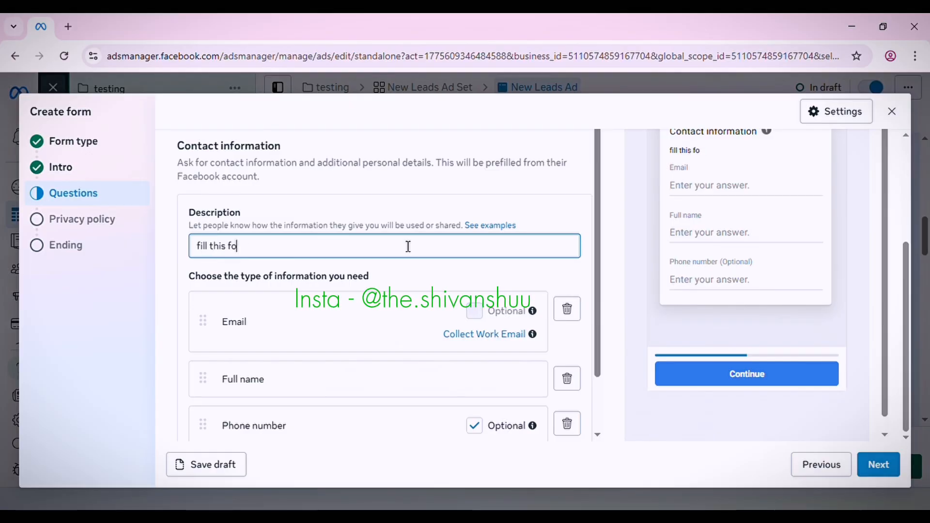
pyautogui.write('rm')
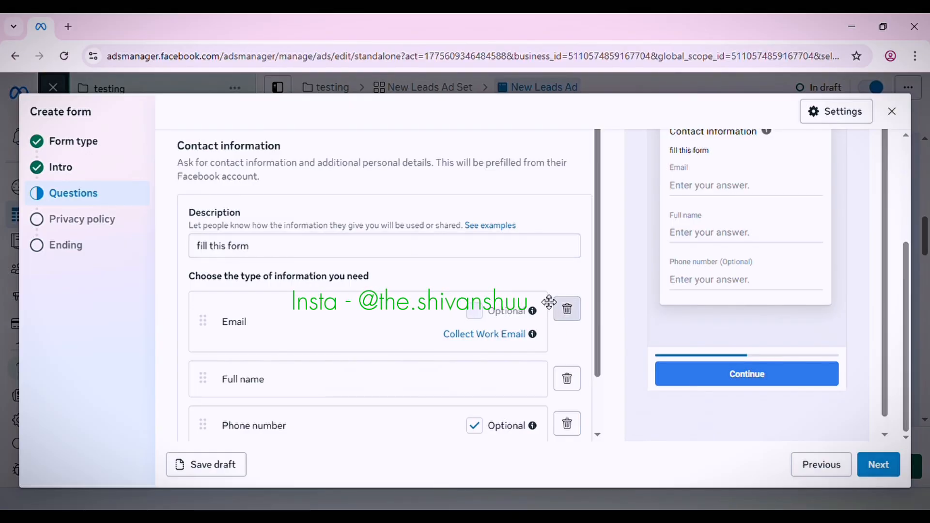
# Remove the Email field from the form's contact information questions.
pyautogui.click(567, 309)
pyautogui.click(254, 398)
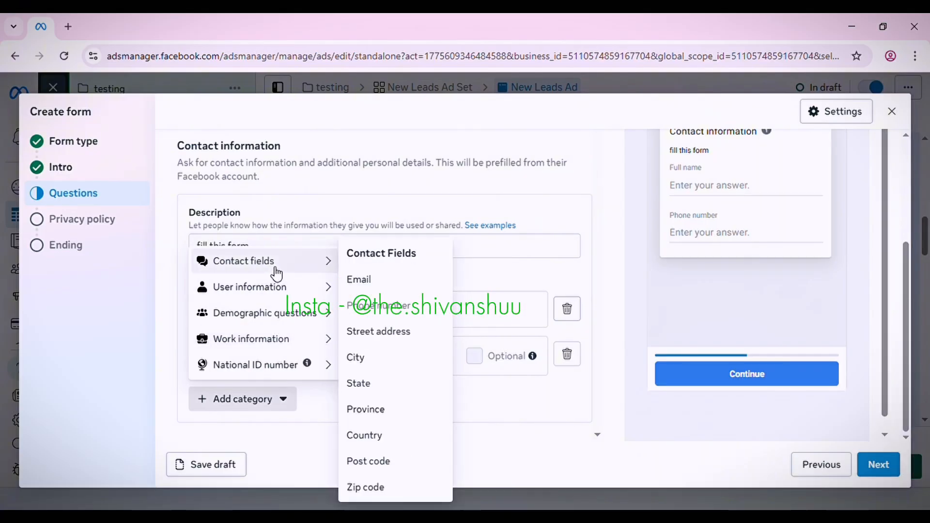
pyautogui.moveTo(671, 187); pyautogui.dragTo(774, 195)
pyautogui.moveTo(674, 233); pyautogui.dragTo(779, 232)
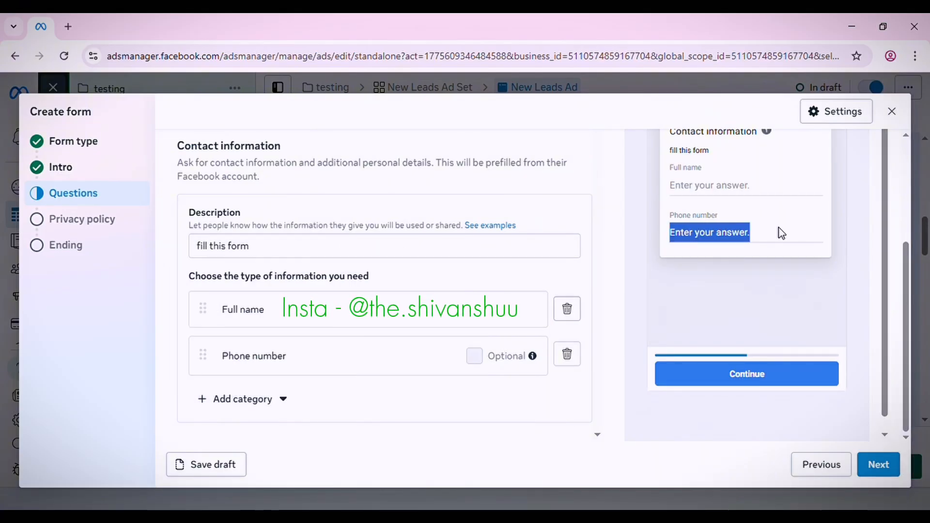
# Add the City contact field to the form's contact information questions.
pyautogui.click(242, 398)
pyautogui.moveTo(286, 361)
pyautogui.moveTo(303, 265)
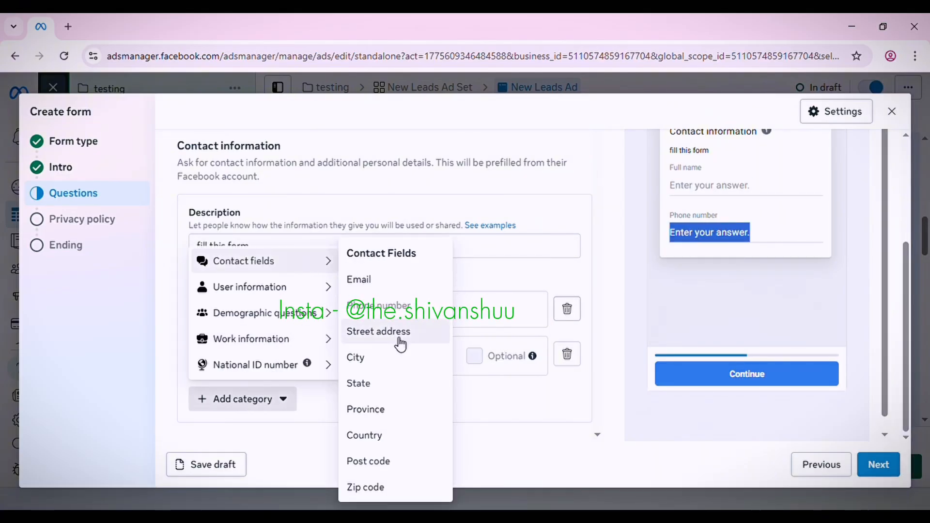
pyautogui.click(404, 357)
pyautogui.scroll(-1, 351, 374)
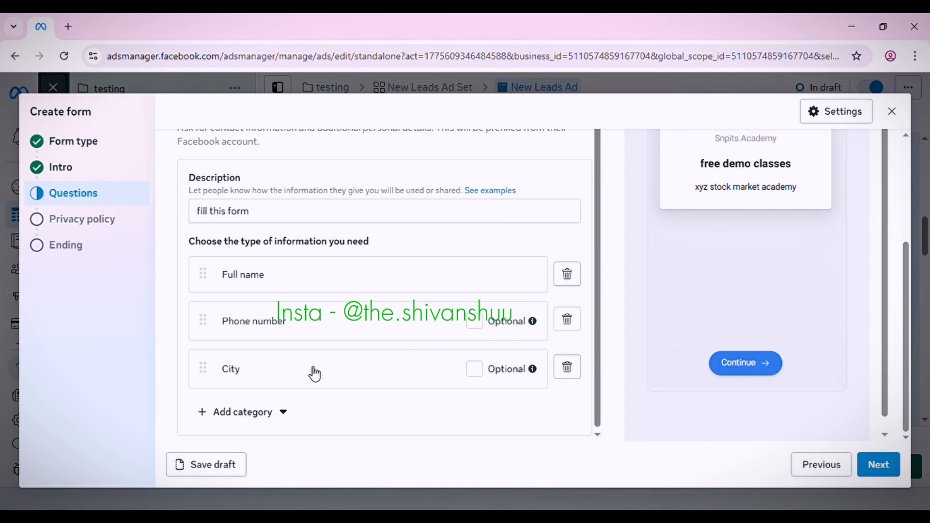
# Add the Email contact field to the form's contact information and preview the prefill information page.
pyautogui.click(287, 409)
pyautogui.moveTo(296, 275)
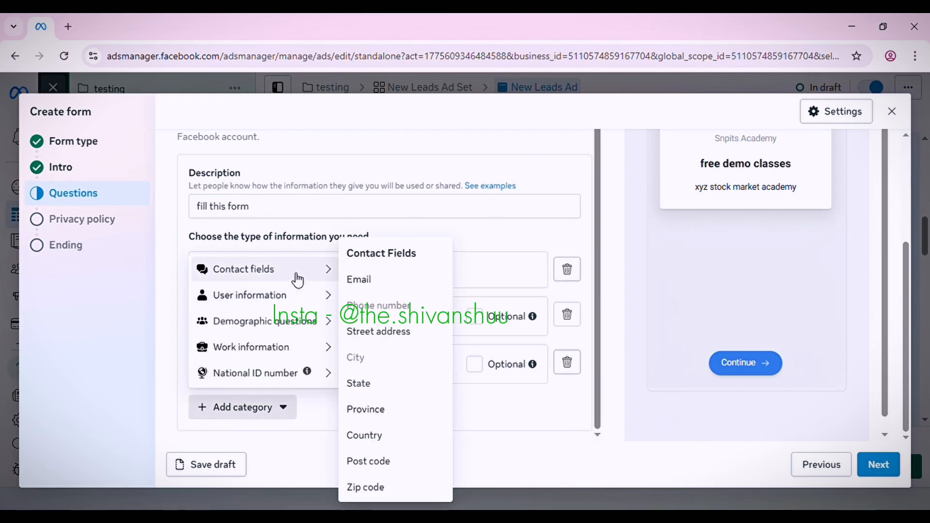
pyautogui.click(373, 280)
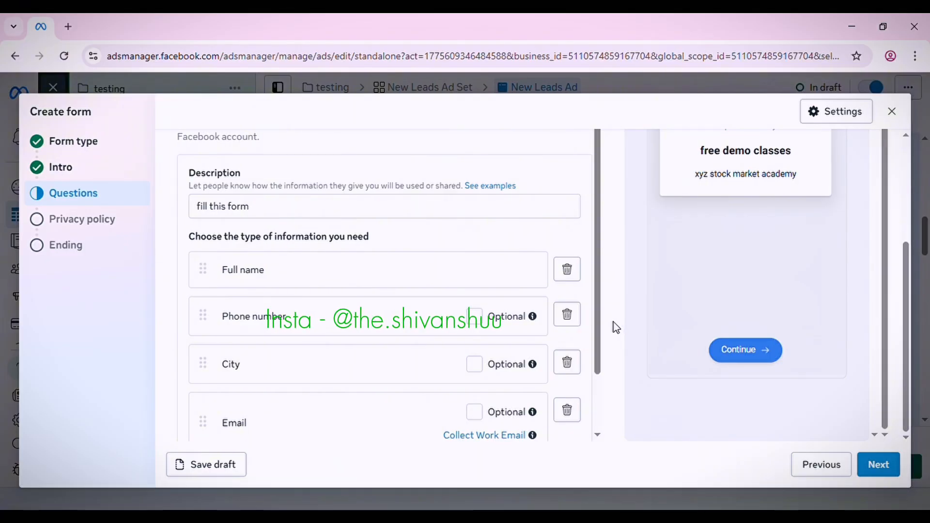
pyautogui.scroll(3, 766, 301)
pyautogui.click(831, 178)
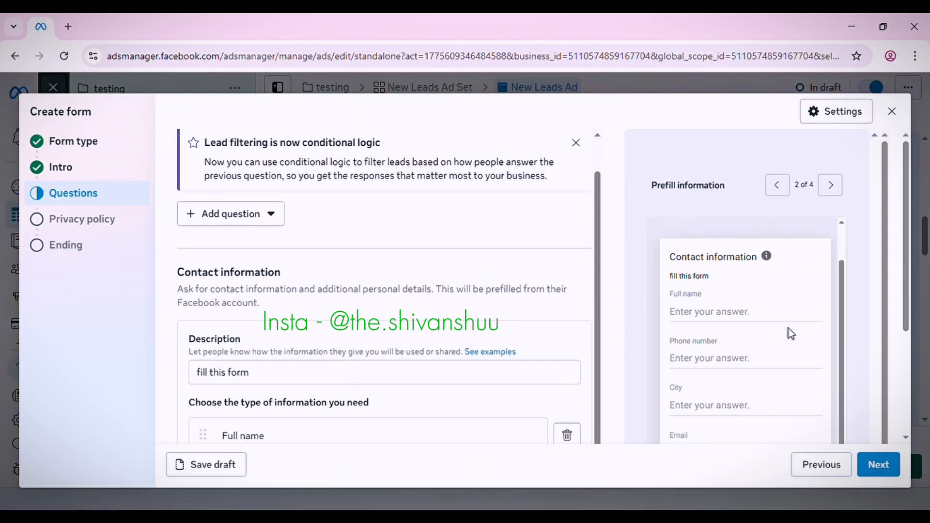
# Proceed past the form's questions and privacy policy to its ending, leaving the privacy policy link blank.
pyautogui.click(878, 465)
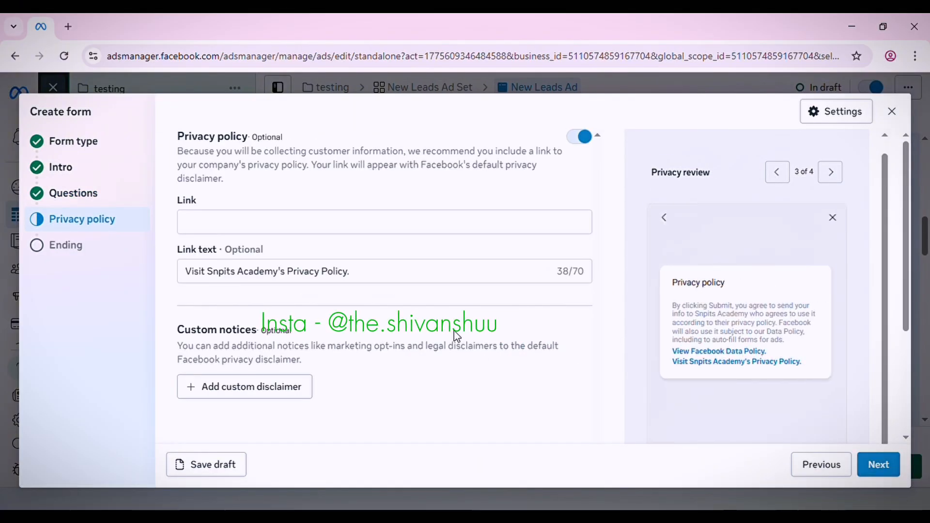
pyautogui.click(300, 228)
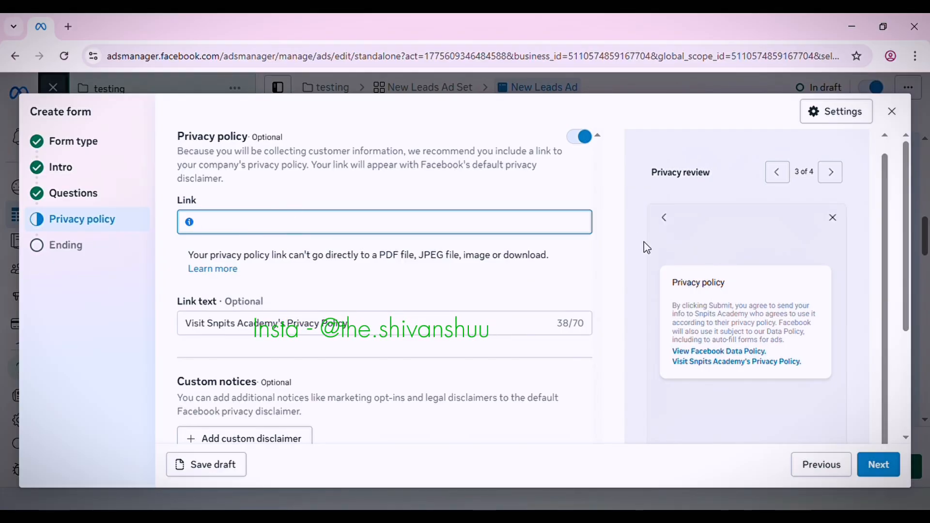
pyautogui.scroll(-3, 772, 386)
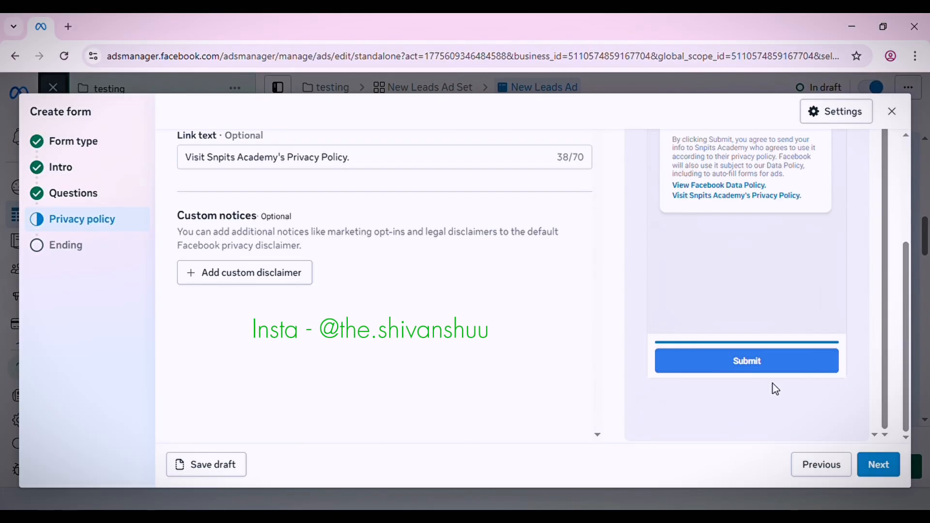
pyautogui.click(877, 466)
# Examine the form ending's additional actions, website link, call to action and Messenger option alongside the preview.
pyautogui.scroll(-3, 306, 335)
pyautogui.scroll(3, 303, 311)
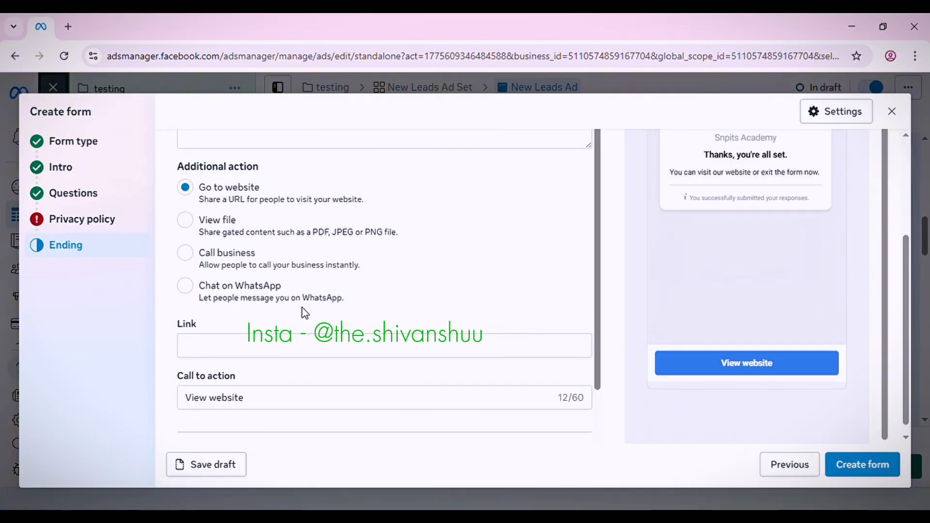
pyautogui.scroll(-3, 656, 359)
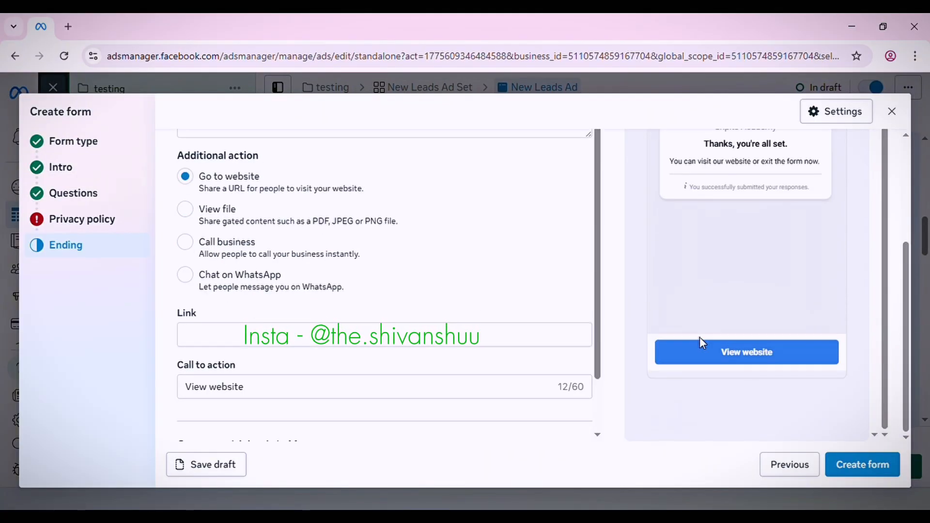
pyautogui.moveTo(708, 144); pyautogui.dragTo(404, 252)
pyautogui.scroll(-1, 281, 284)
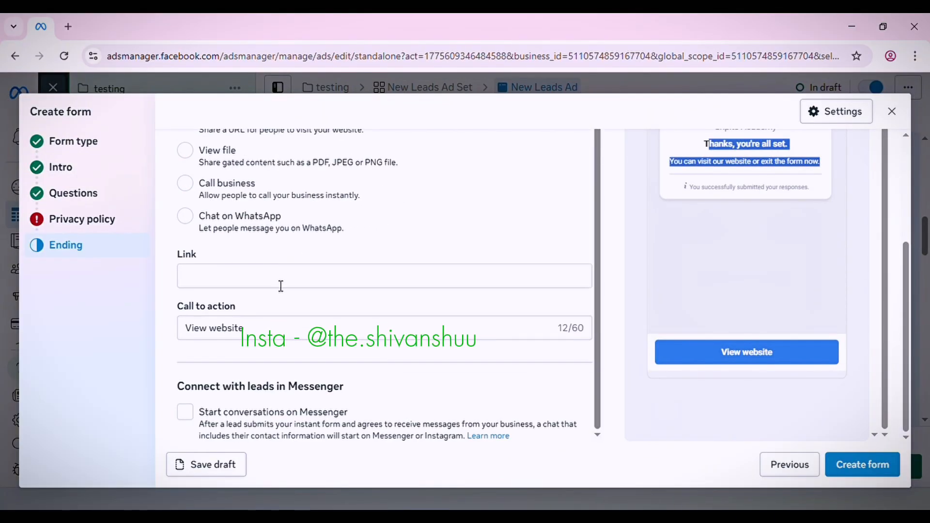
pyautogui.click(280, 283)
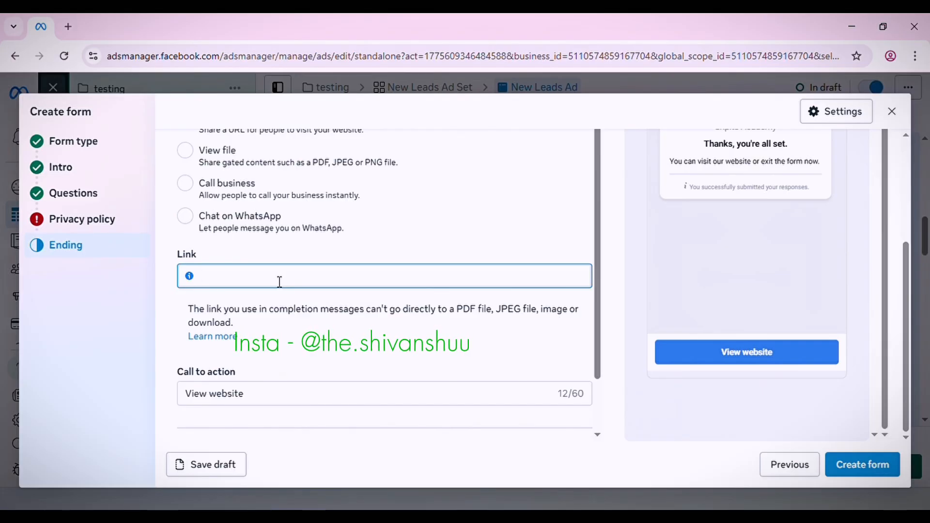
pyautogui.scroll(-1, 339, 334)
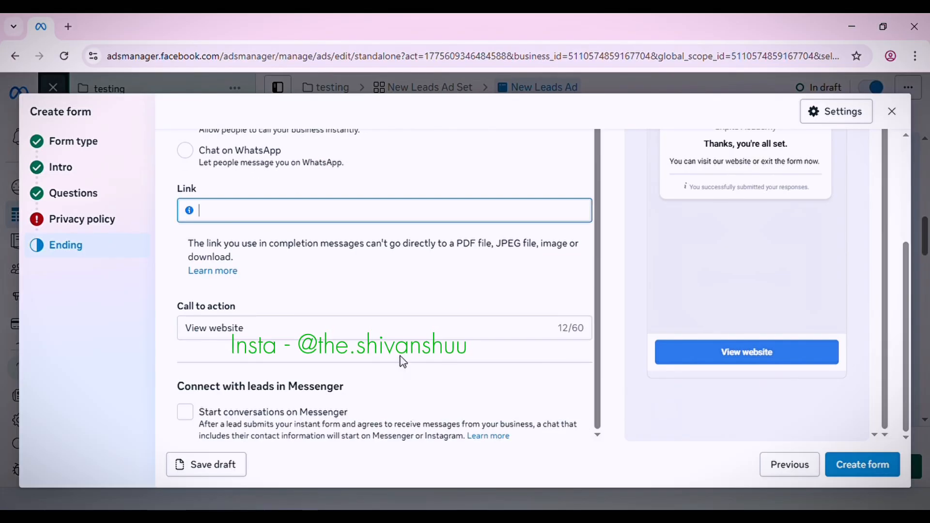
pyautogui.moveTo(708, 333); pyautogui.dragTo(814, 367)
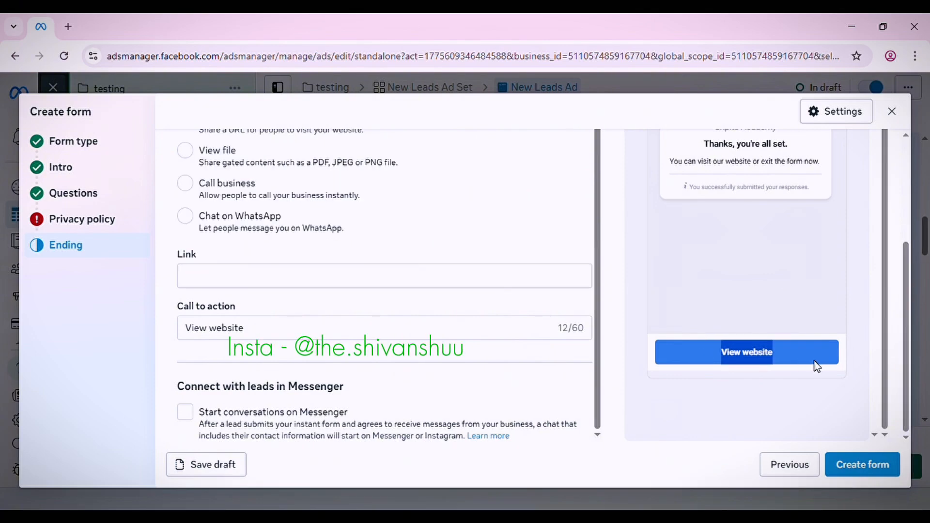
pyautogui.click(353, 286)
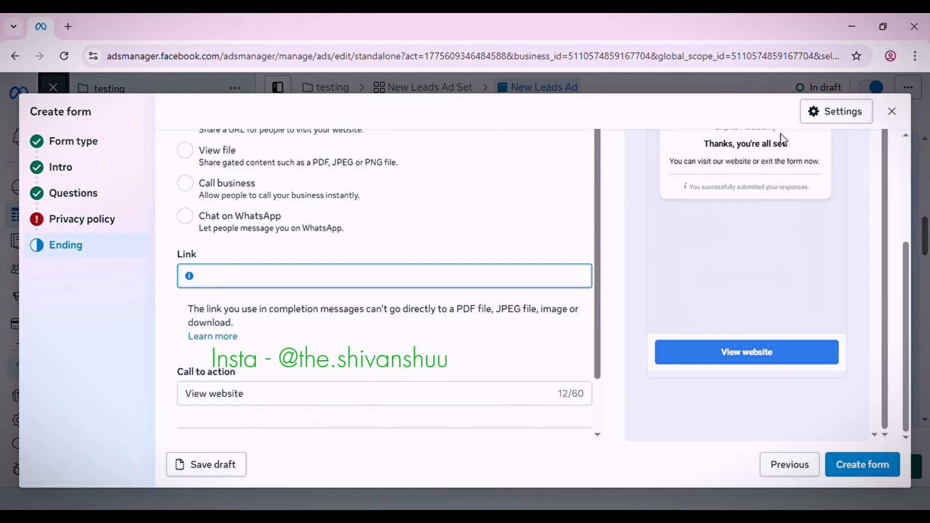
pyautogui.scroll(1, 546, 332)
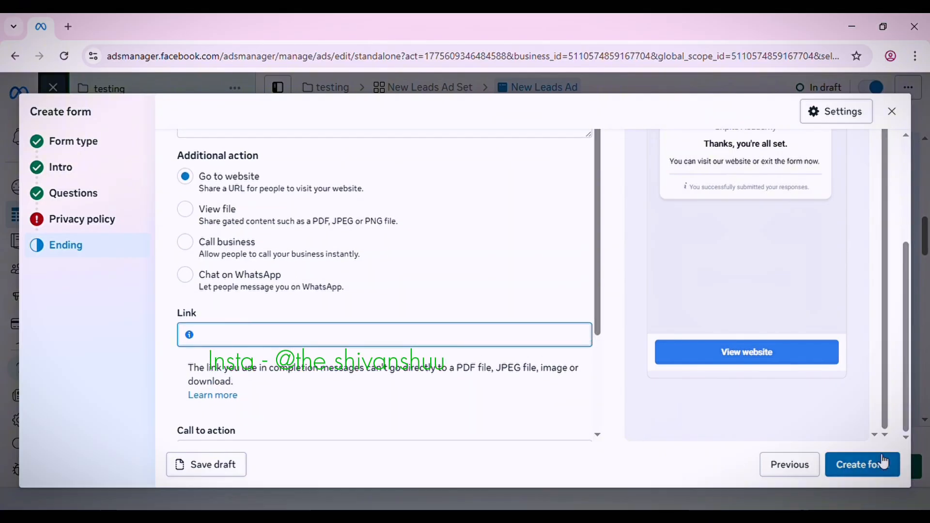
# Close the lead form without creating it and accept losing the work in progress.
pyautogui.click(892, 111)
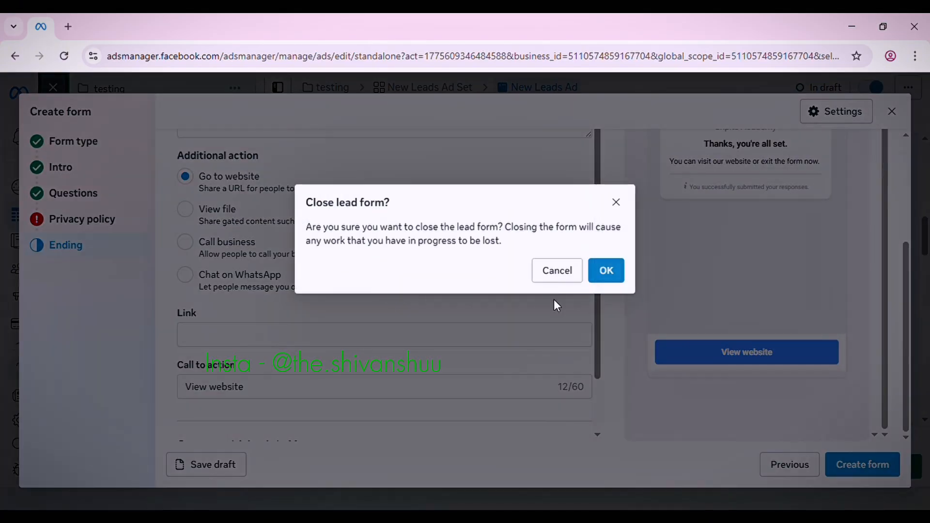
pyautogui.click(575, 273)
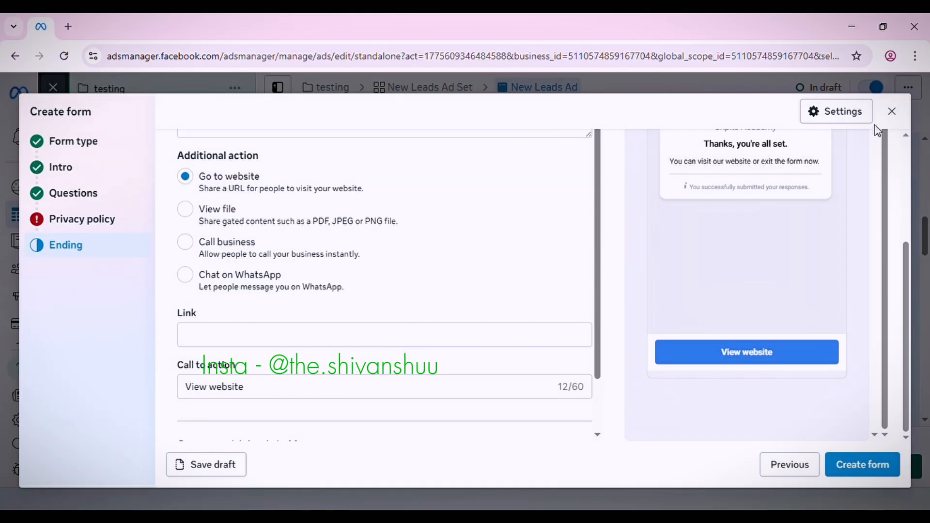
pyautogui.click(892, 110)
pyautogui.click(606, 270)
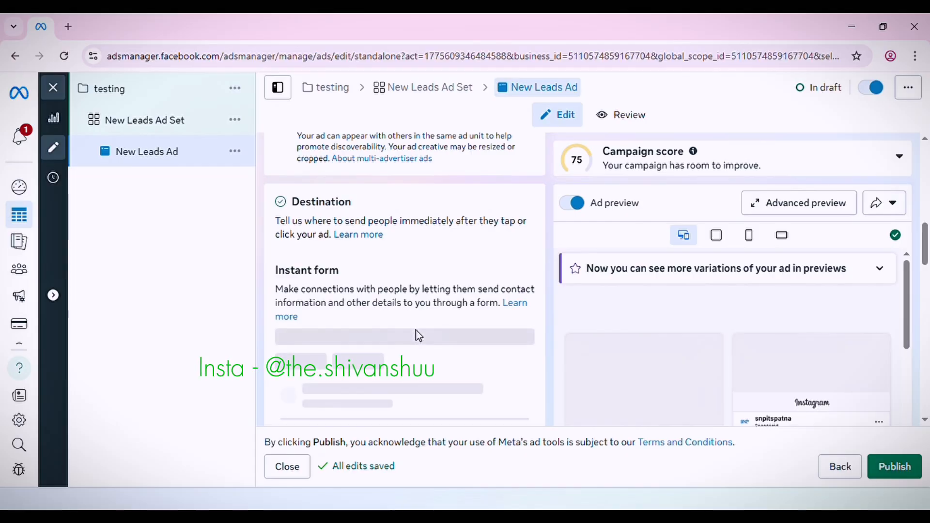
# Turn off the ad preview and look through the existing instant forms down to the ad creative section.
pyautogui.scroll(-3, 417, 331)
pyautogui.scroll(-4, 417, 330)
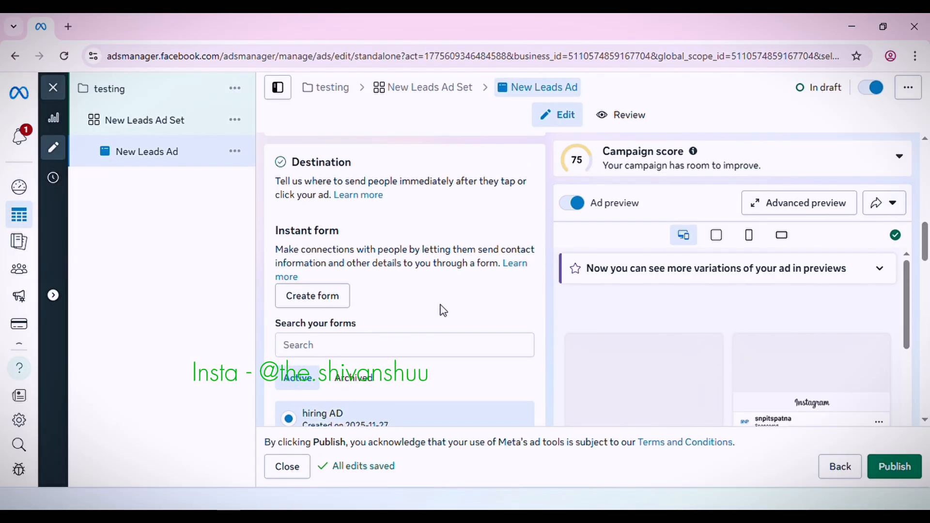
pyautogui.click(581, 212)
pyautogui.scroll(-10, 415, 297)
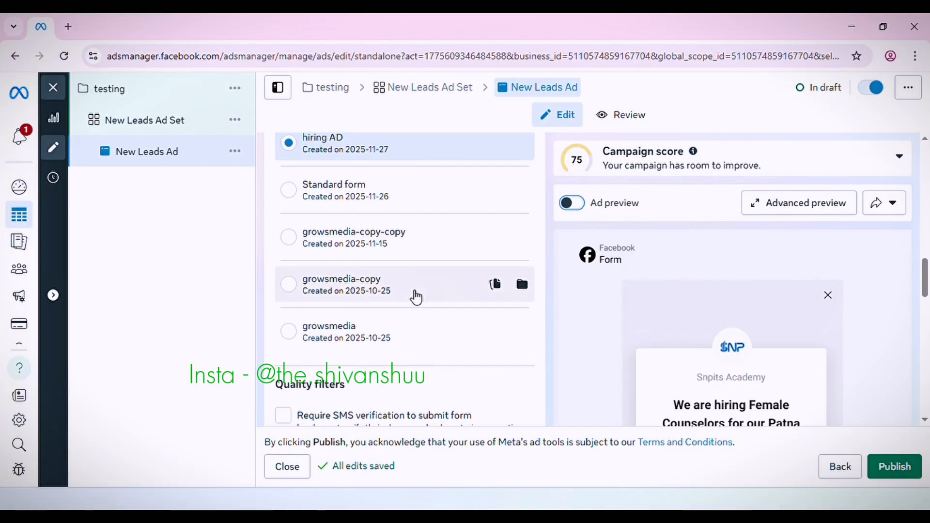
pyautogui.scroll(-5, 413, 296)
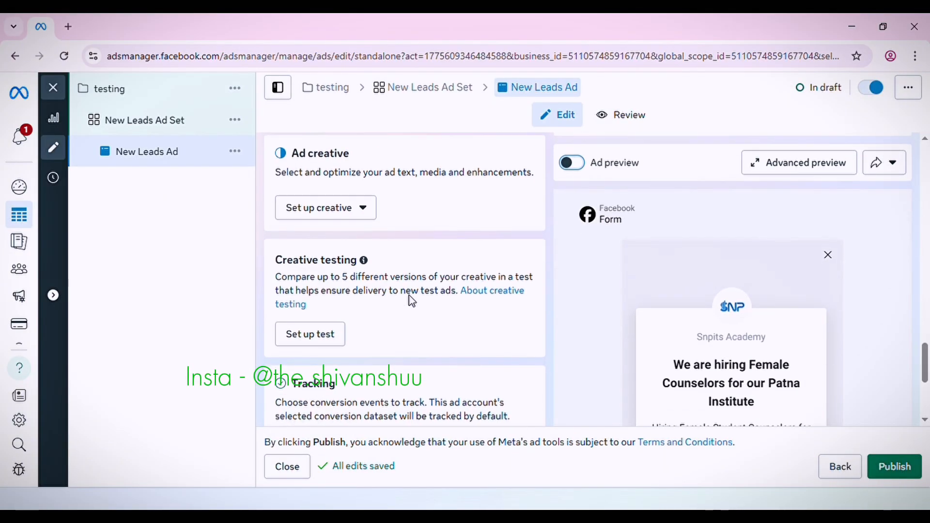
# Open the ad creative setup to examine the media choices for one image or video, and close it without selecting any.
pyautogui.click(325, 207)
pyautogui.click(344, 266)
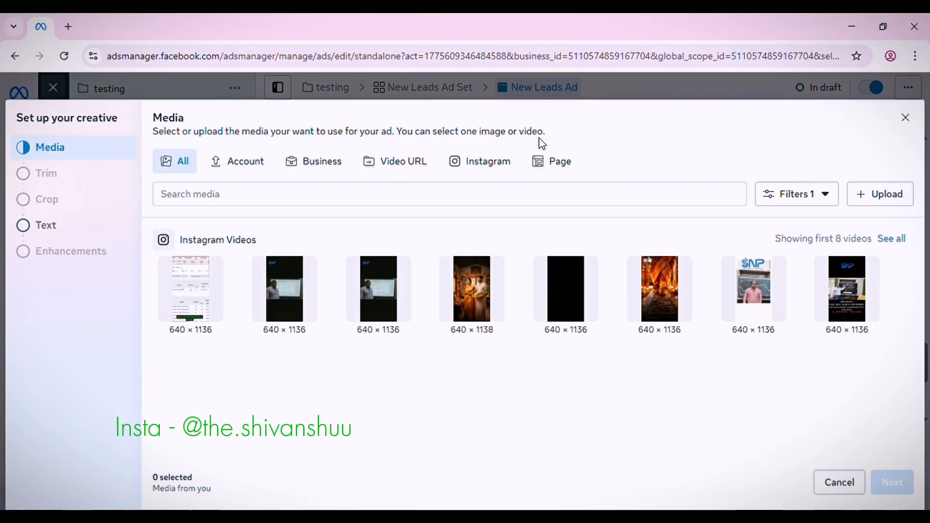
pyautogui.moveTo(154, 123); pyautogui.dragTo(588, 141)
pyautogui.click(579, 135)
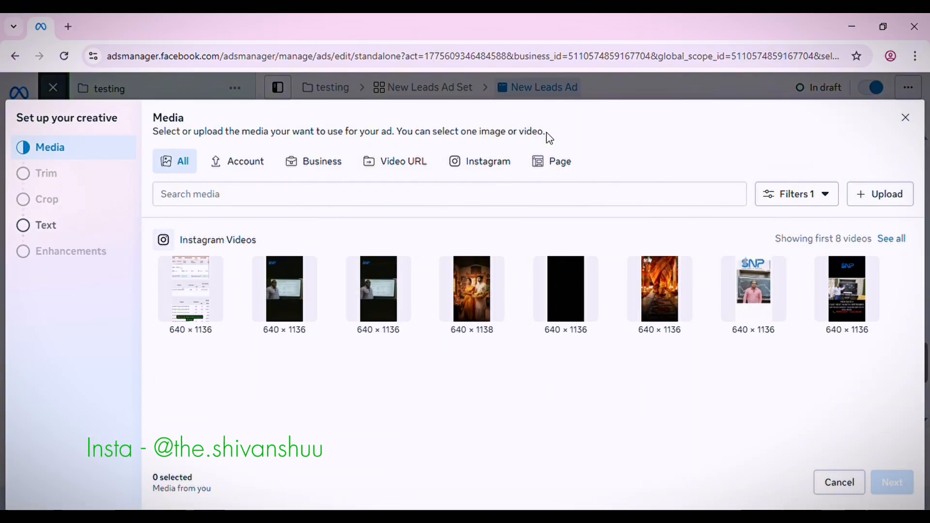
pyautogui.click(913, 125)
# Look over the remaining ad settings and close the ad editor without publishing the draft.
pyautogui.scroll(-5, 418, 252)
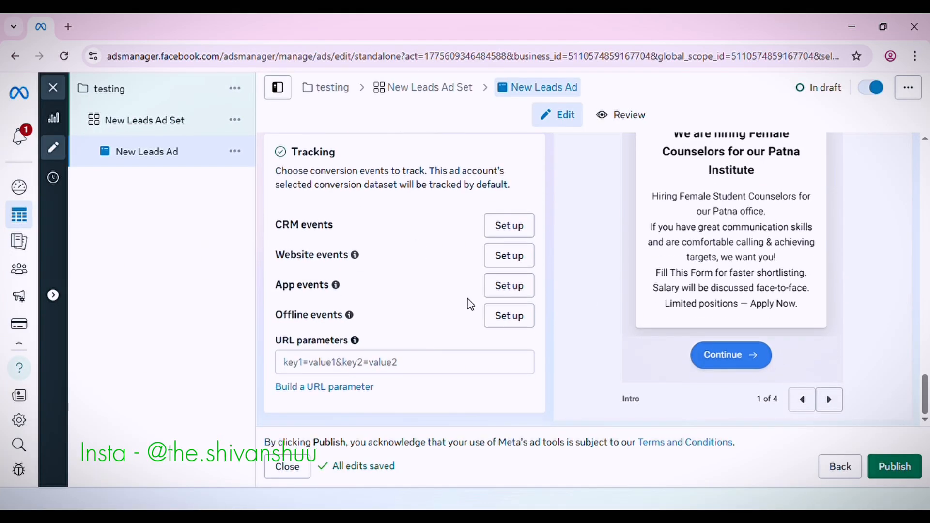
pyautogui.scroll(10, 499, 306)
pyautogui.scroll(-3, 386, 343)
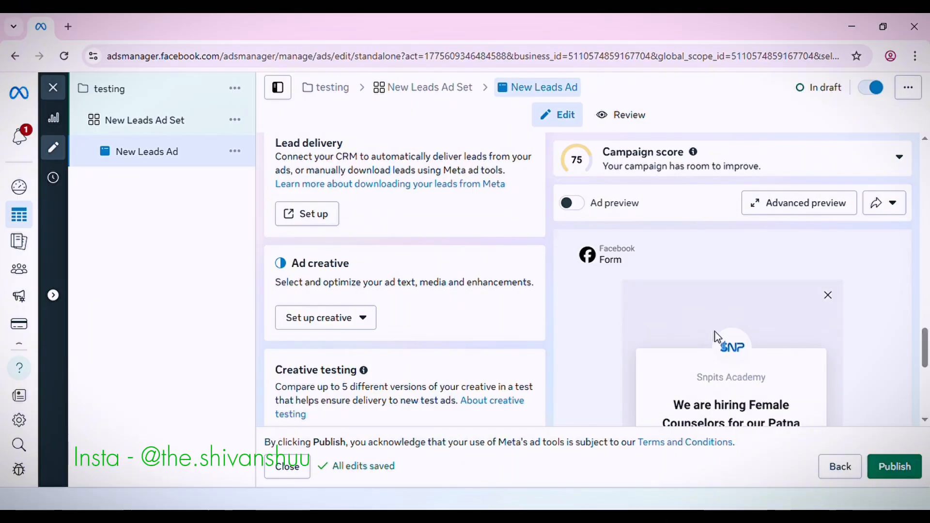
pyautogui.scroll(15, 717, 337)
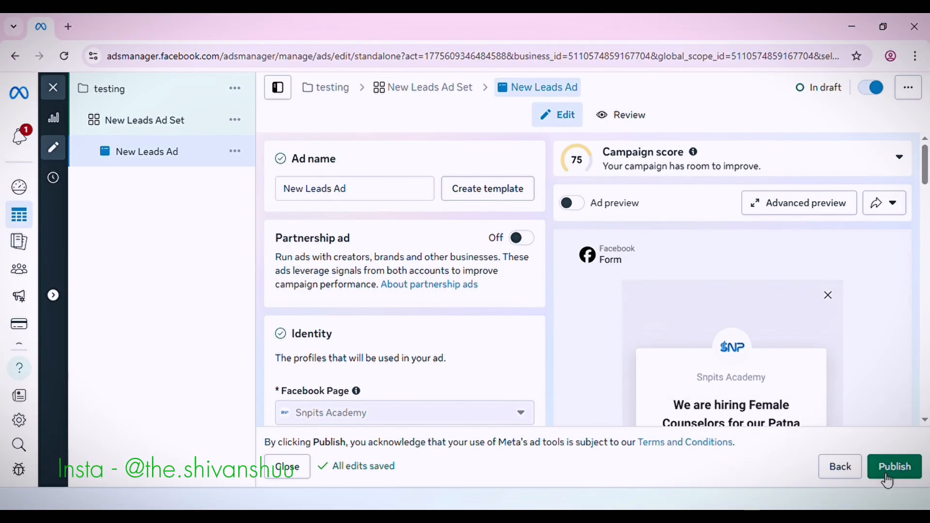
pyautogui.click(53, 87)
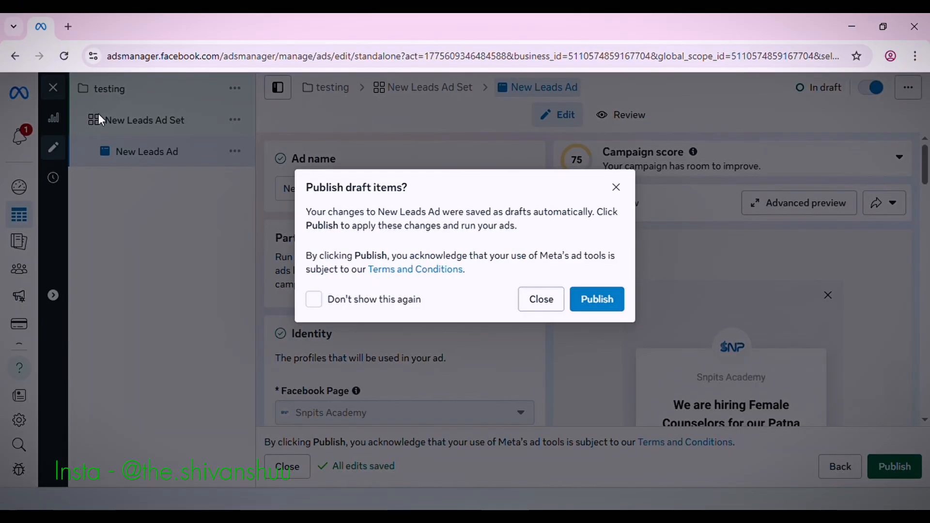
pyautogui.click(547, 304)
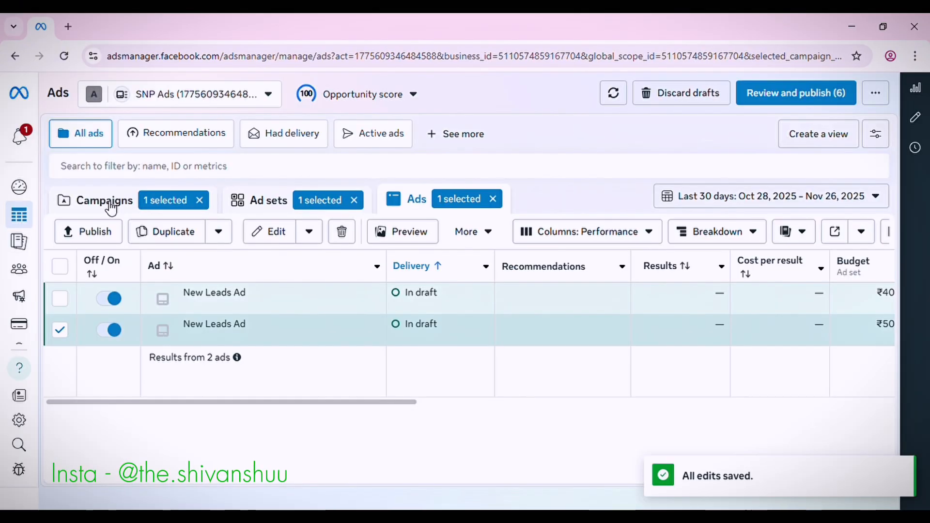
# Return to the campaigns list and clear the campaign, ad set and ad selections.
pyautogui.click(109, 200)
pyautogui.click(203, 200)
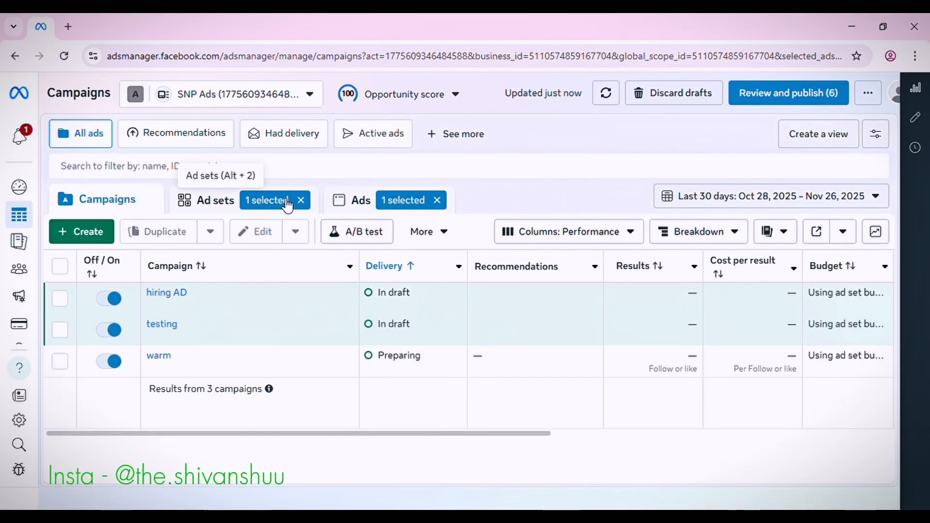
pyautogui.click(301, 200)
pyautogui.click(404, 201)
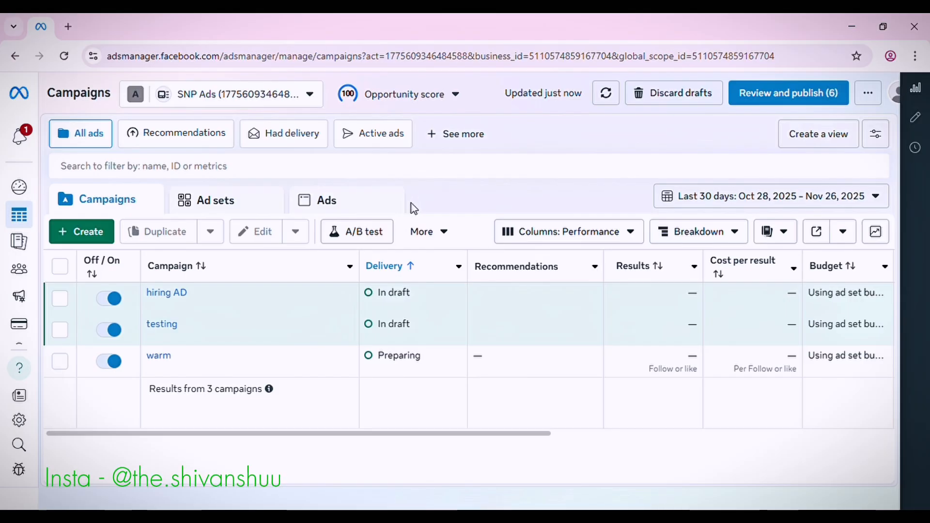